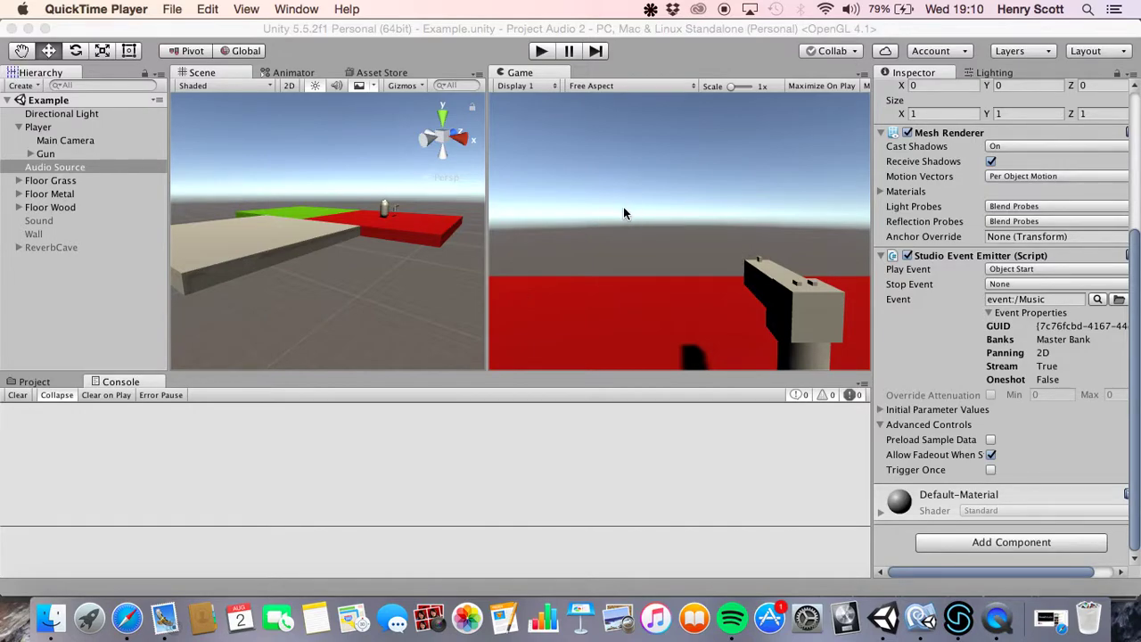
Play the scene, walk the player across the colored floors, then stop the test
left_click(539, 51)
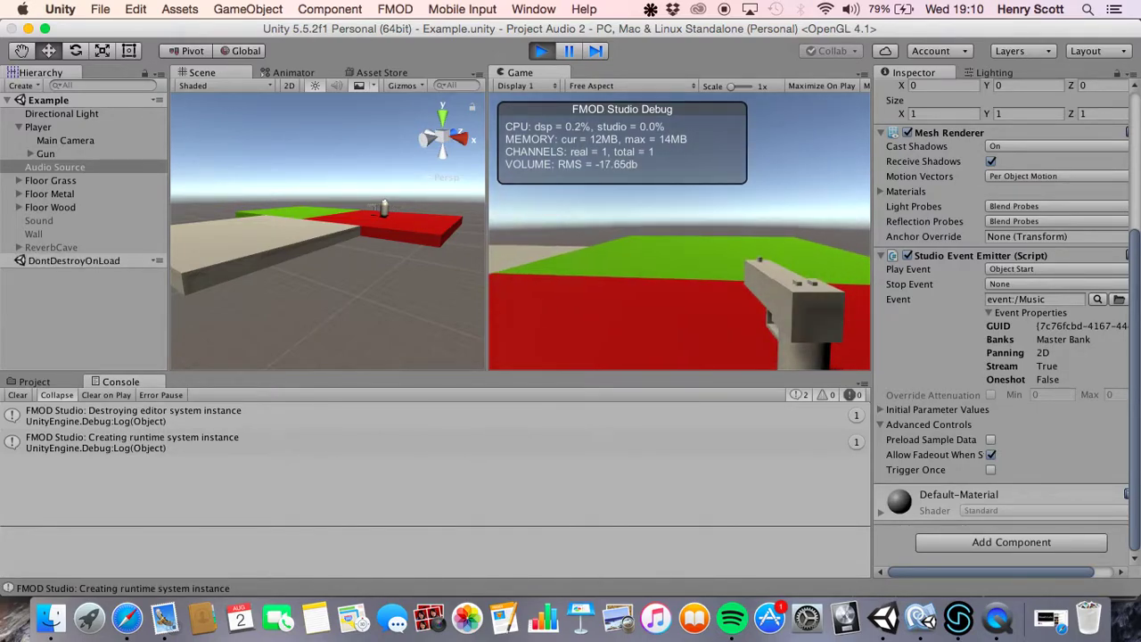
key("w")
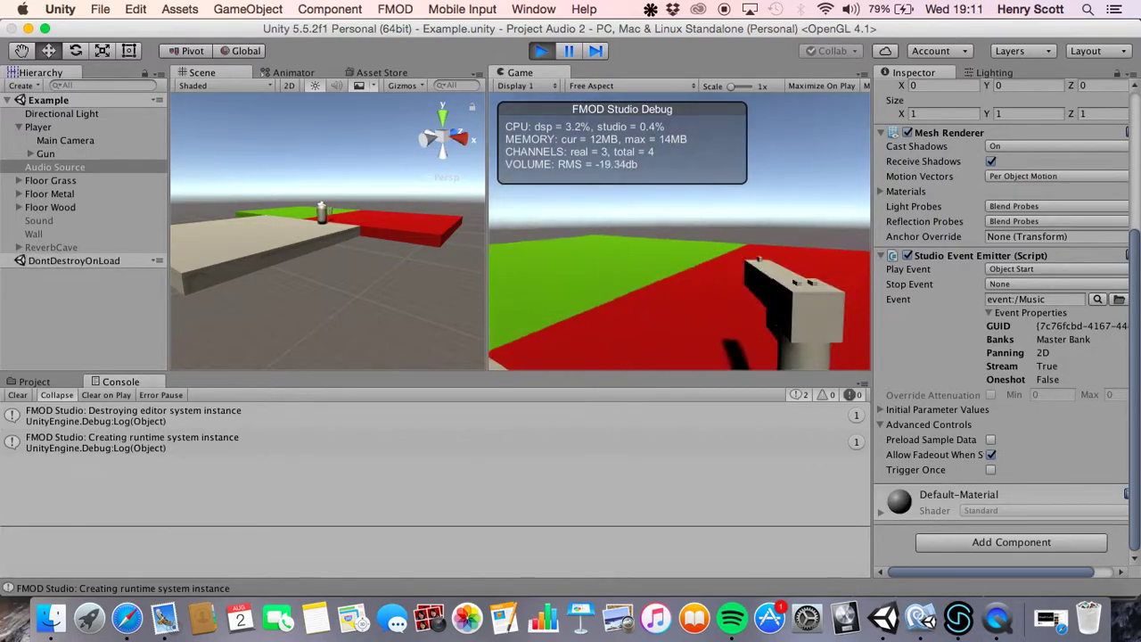
key("w")
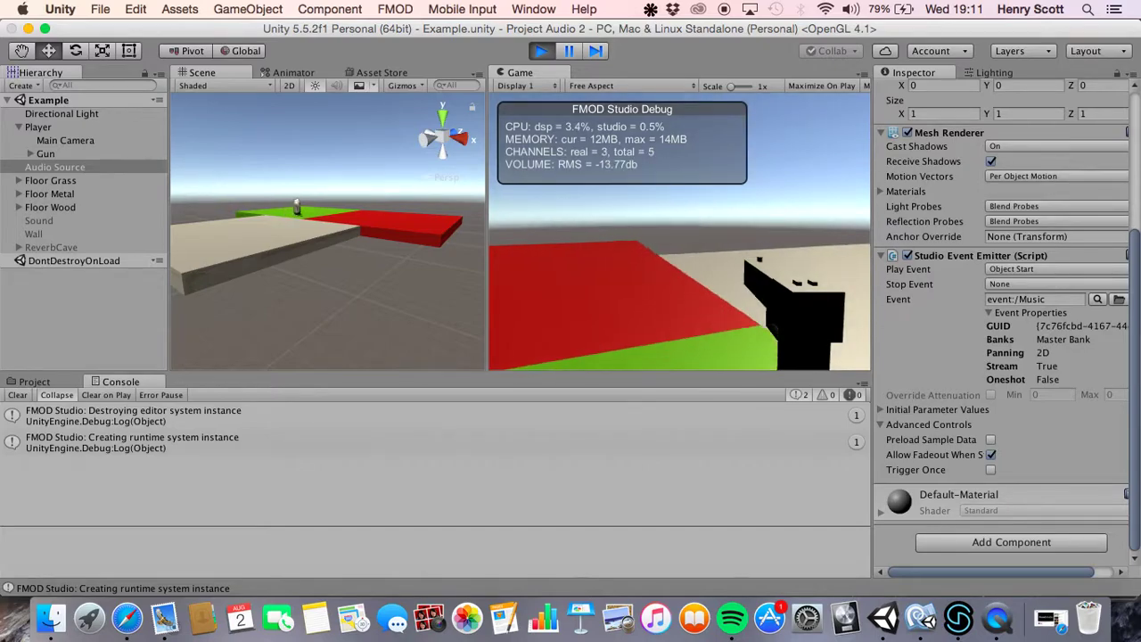
key("w")
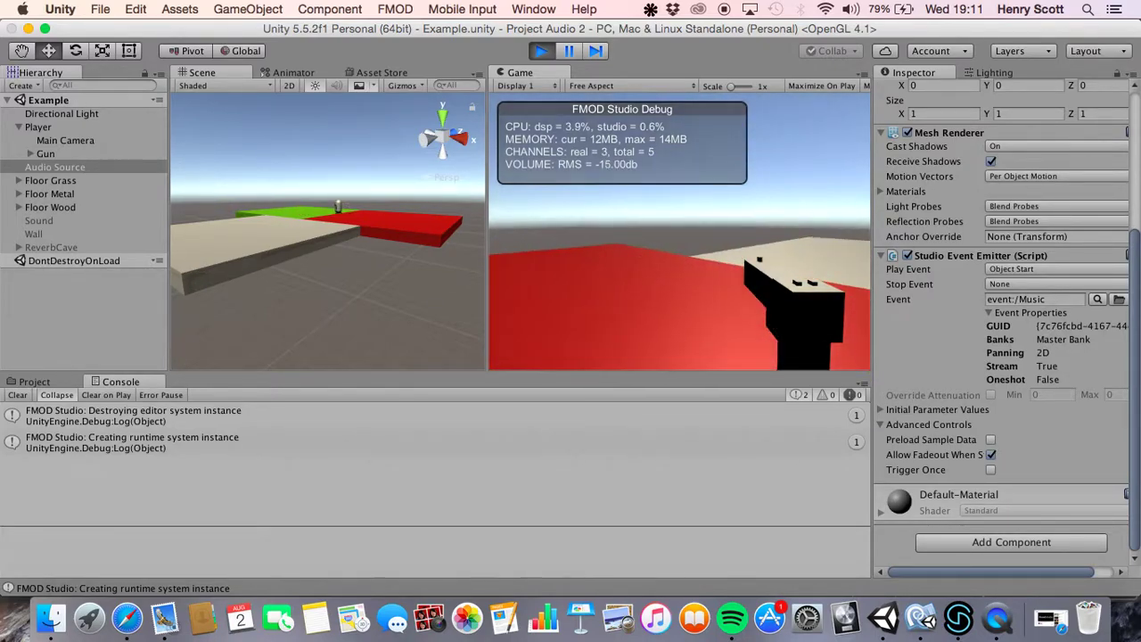
key("w")
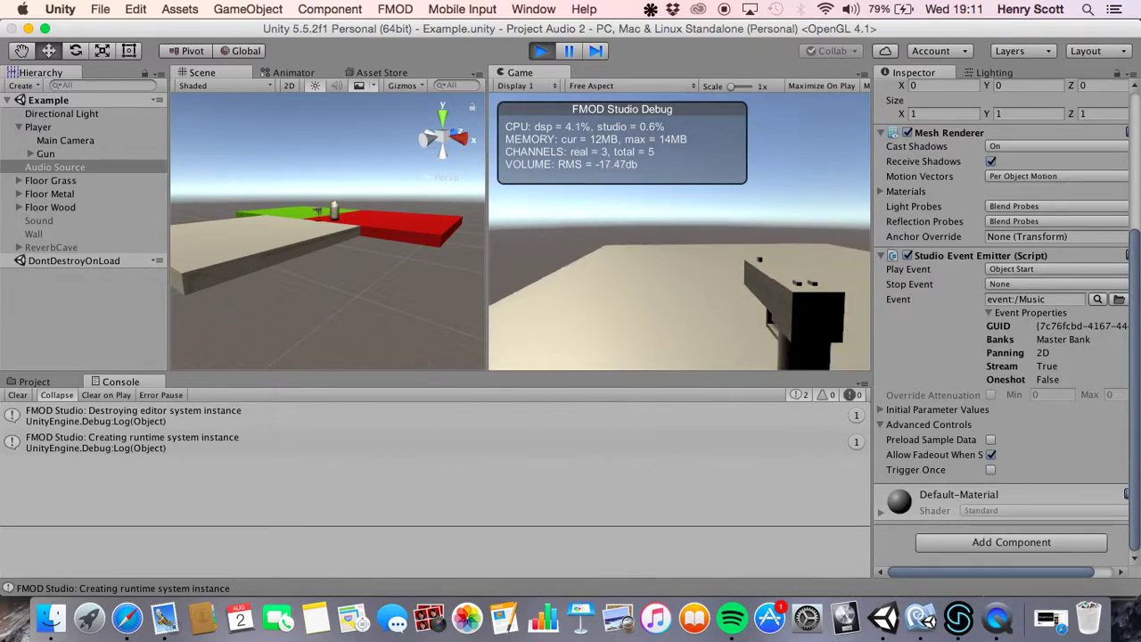
key("w")
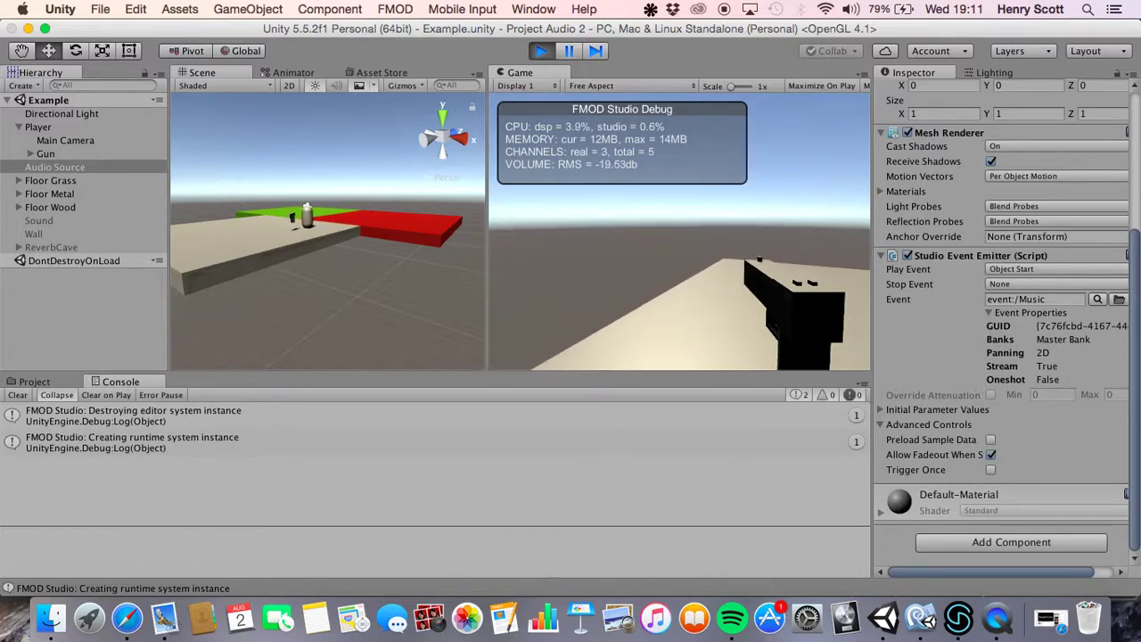
key("w")
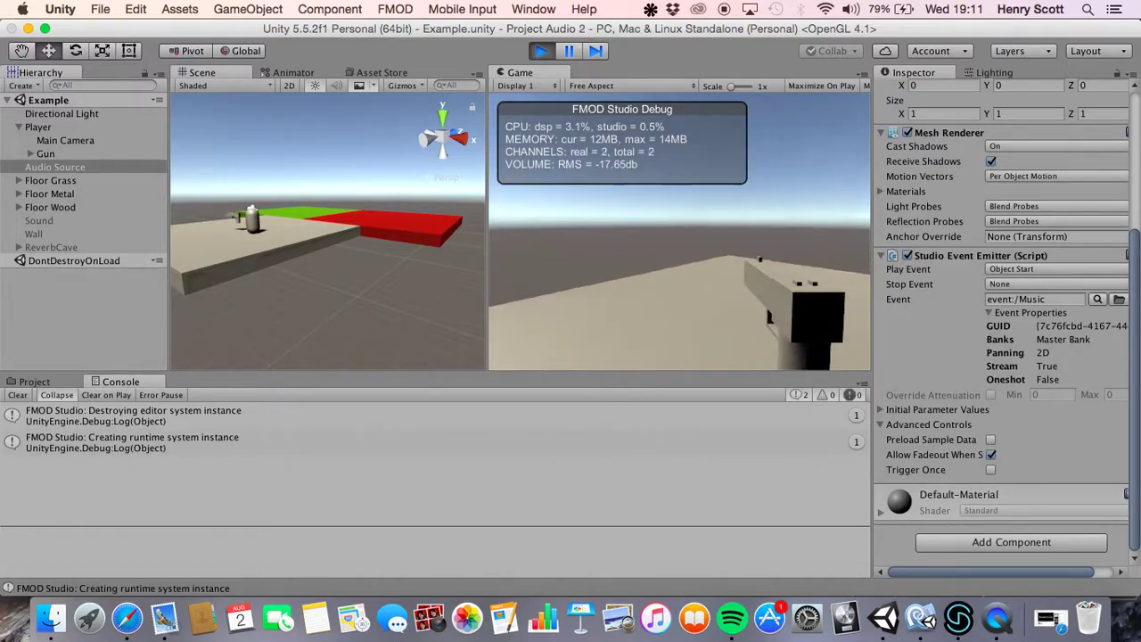
key("w")
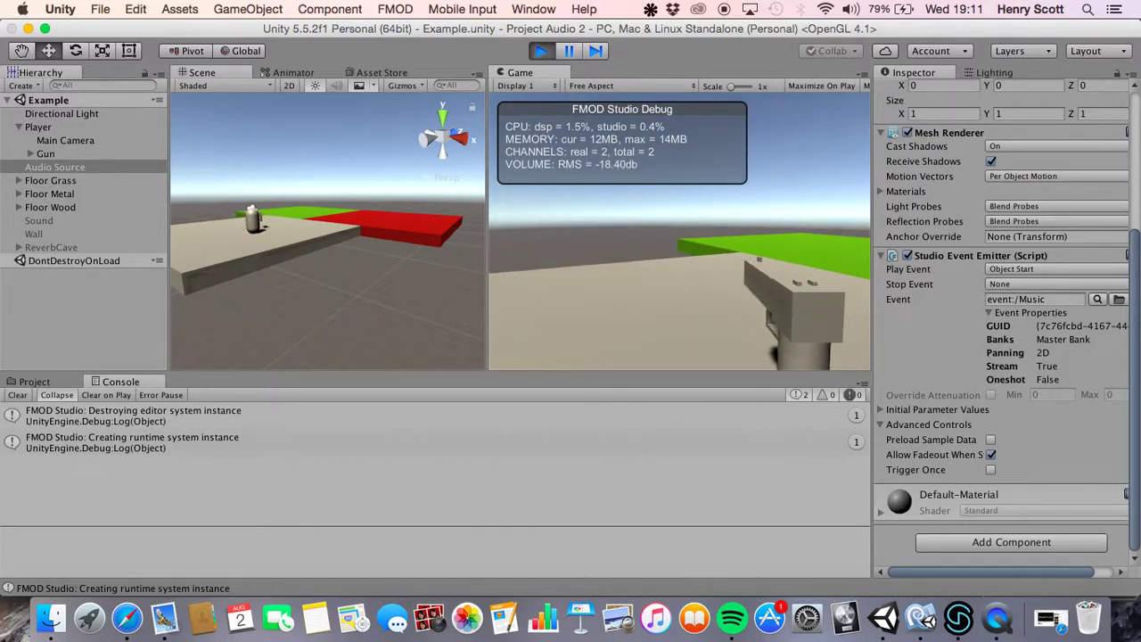
key("super+p")
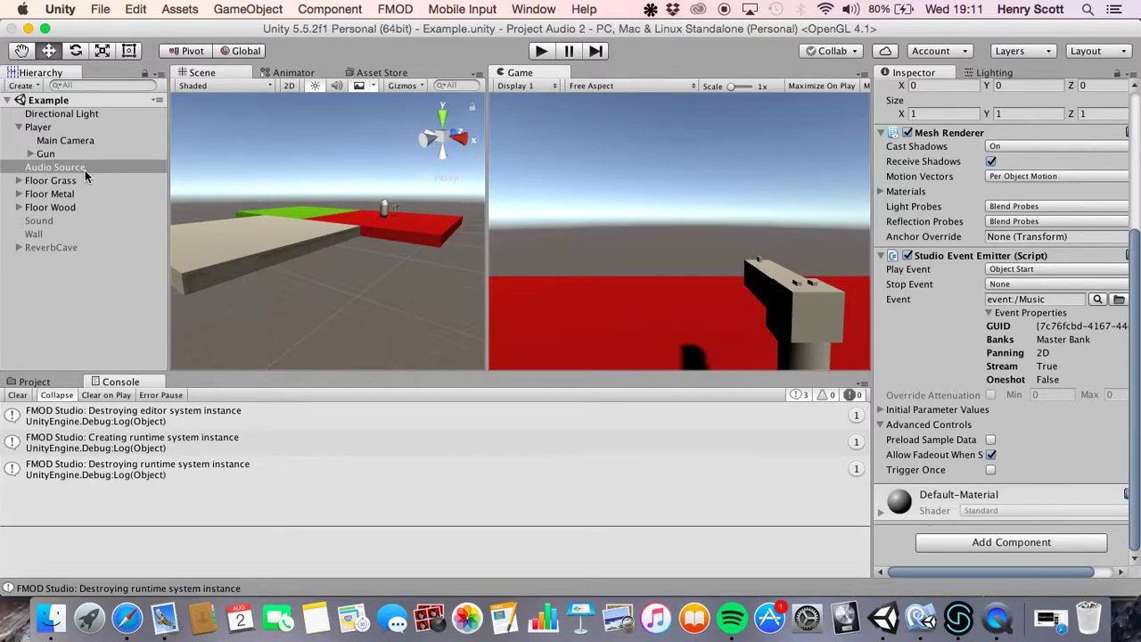
Open FireGun.cs for editing from the Player's Fire Gun (Script) component
left_click(49, 127)
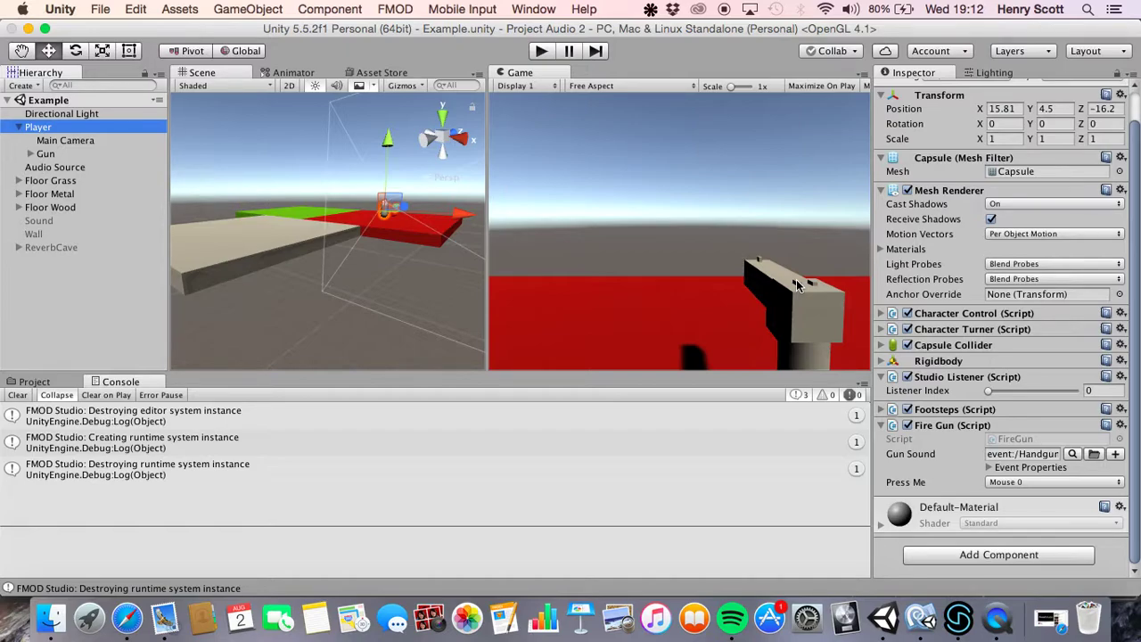
right_click(936, 427)
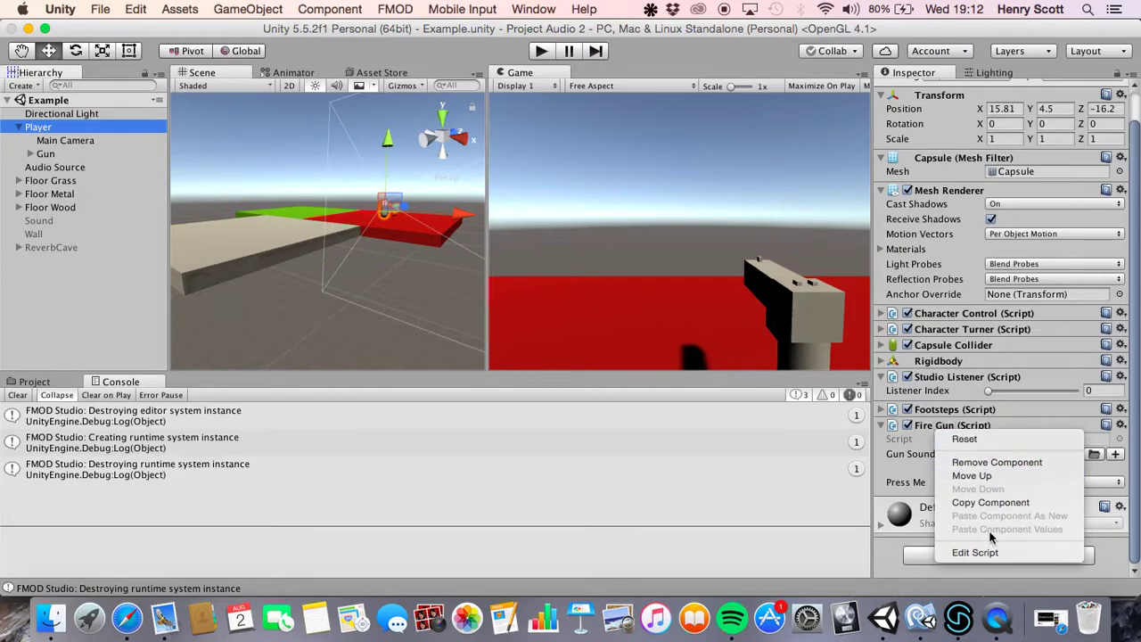
left_click(793, 492)
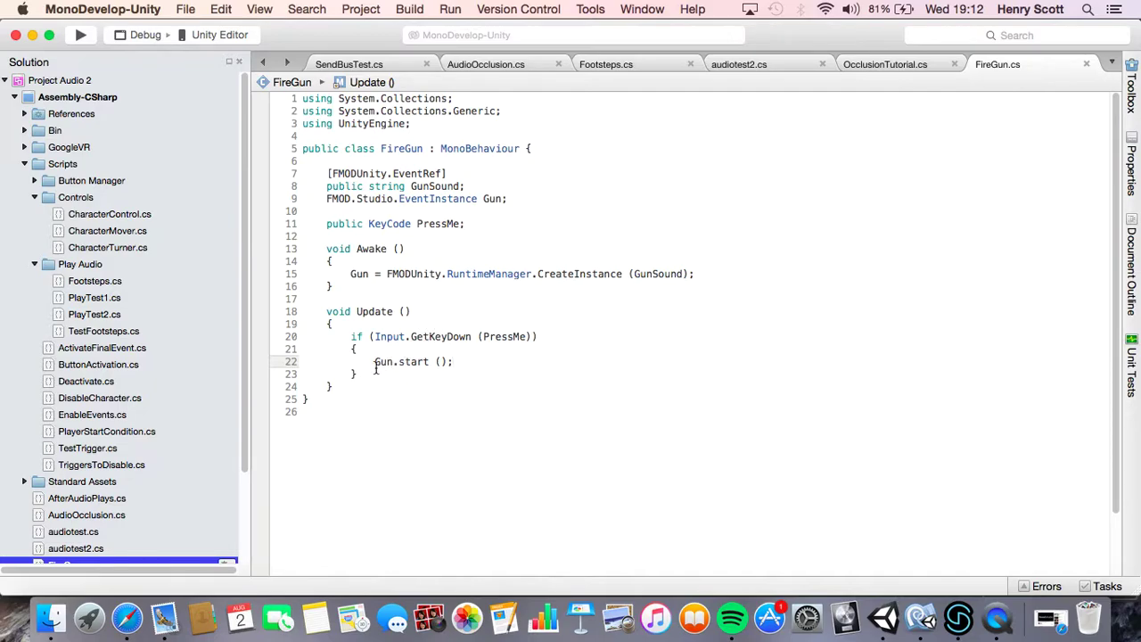
Close MonoDevelop and confirm Fire Gun's Press Me key stays Mouse 0
left_click(15, 36)
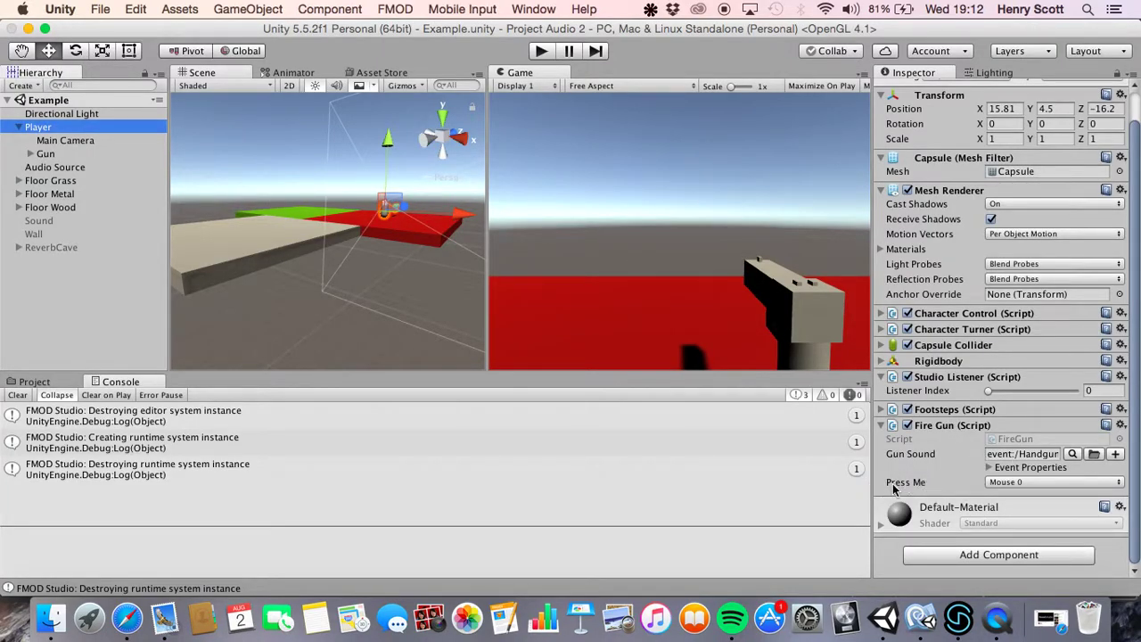
left_click(1048, 482)
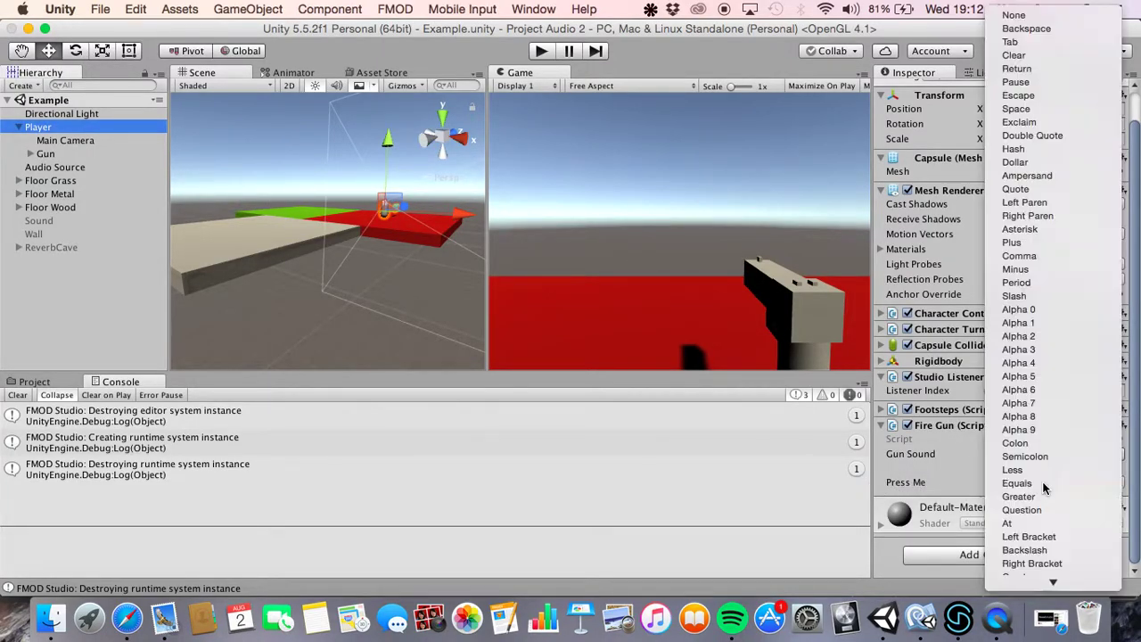
left_click(972, 462)
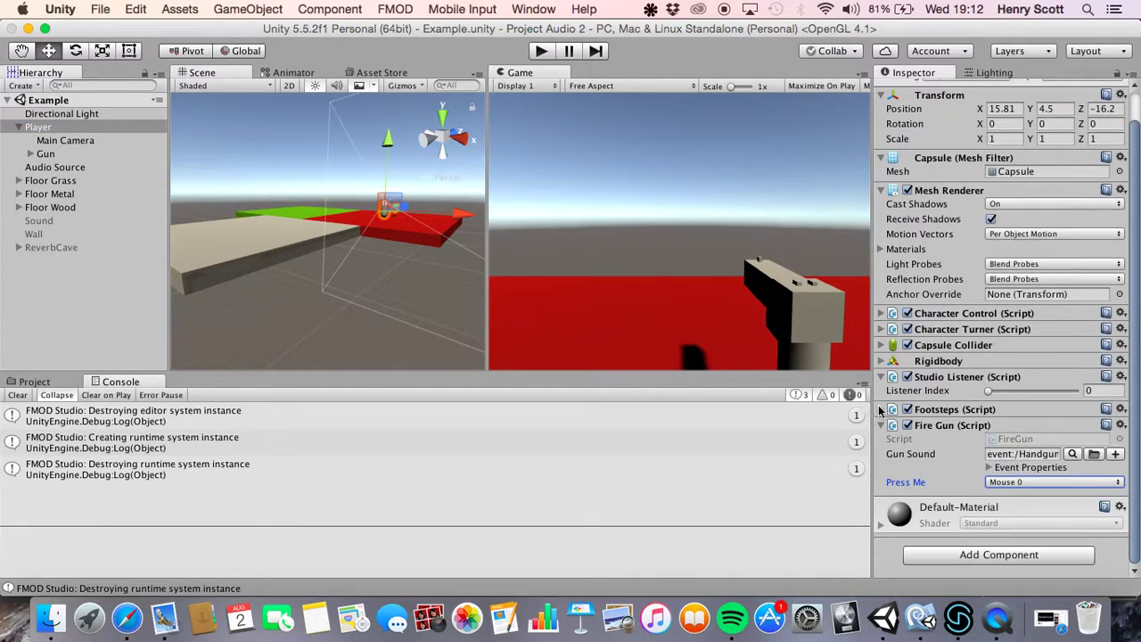
Inspect the Audio Source's Studio Event Emitter playing event:/Music on Object Start
left_click(51, 169)
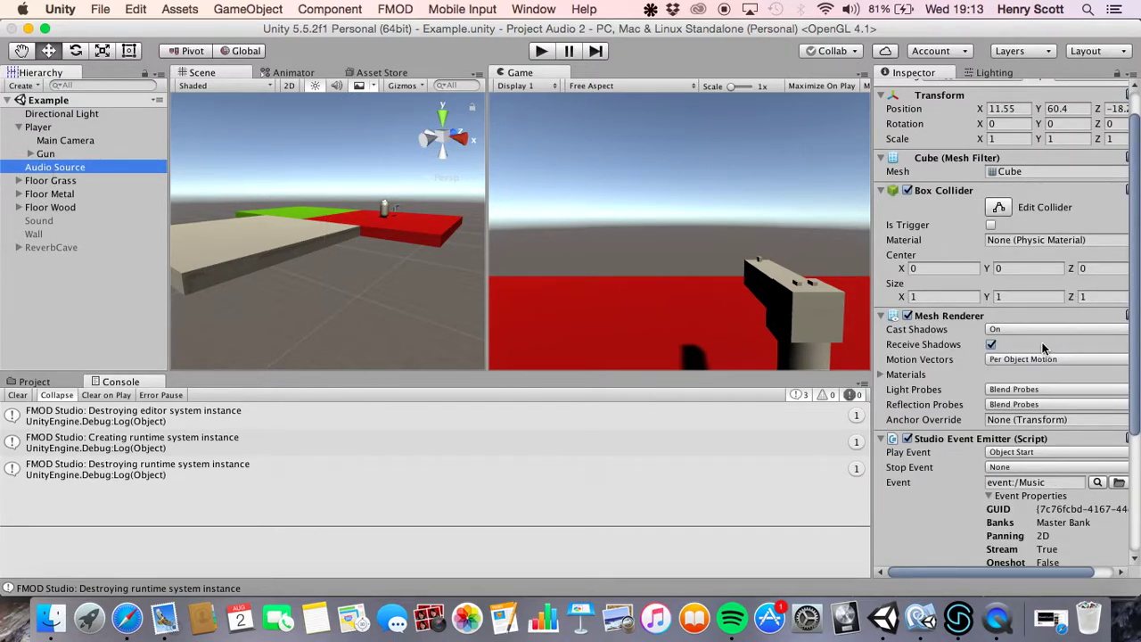
scroll(1042, 342, "down", 5)
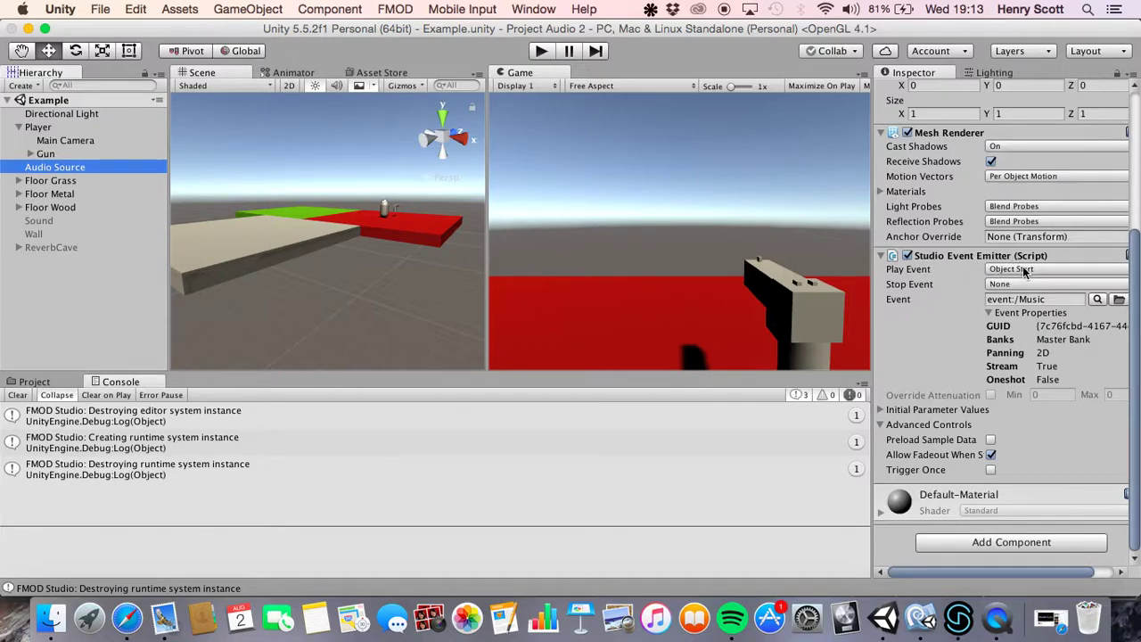
scroll(954, 321, "up", 5)
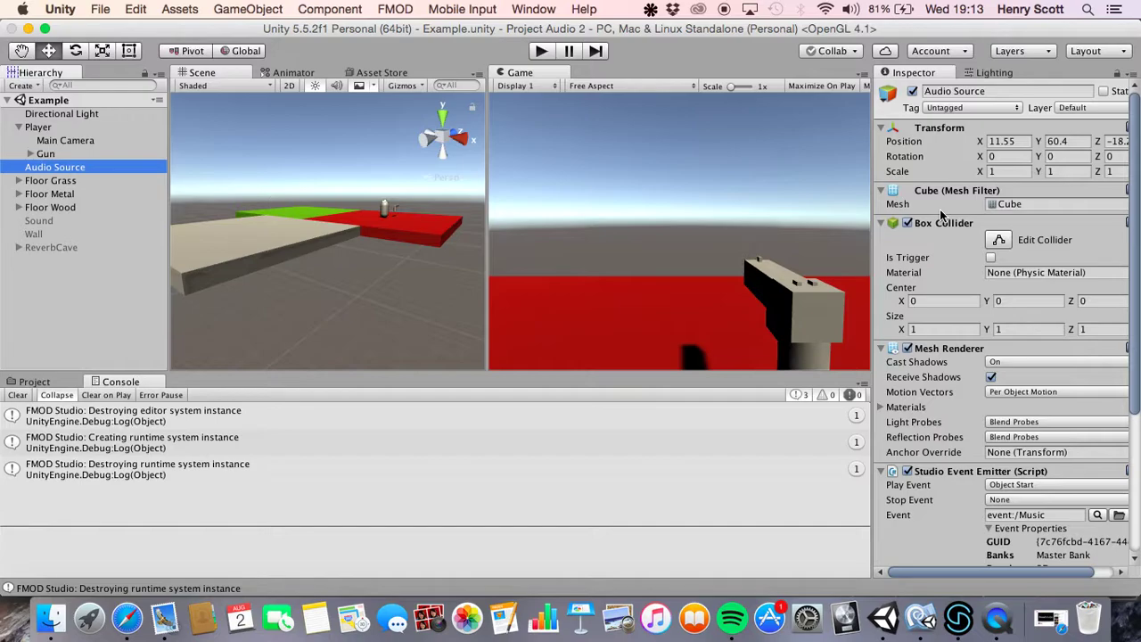
In FMOD Studio, select the Music event and bring up Audio 1's add-effect menu
left_click(959, 623)
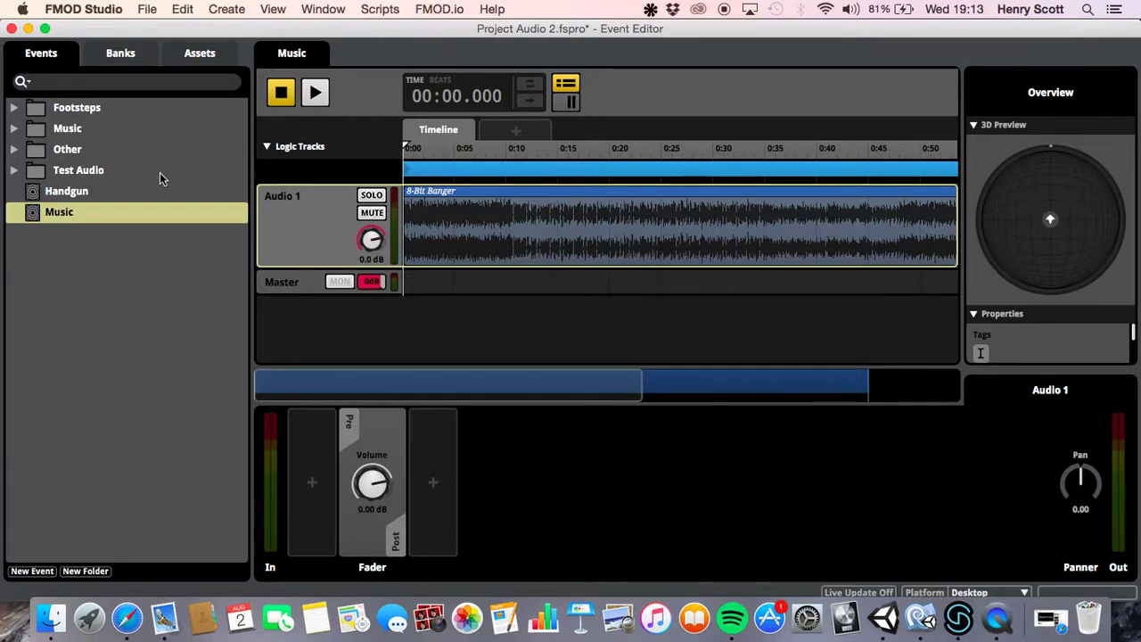
left_click(78, 195)
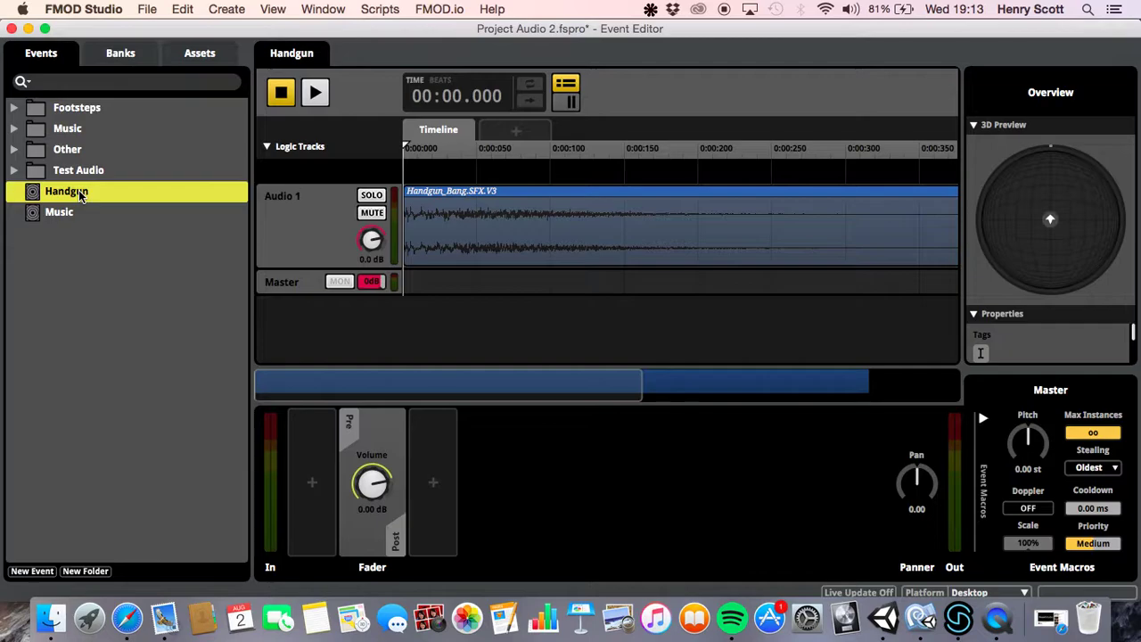
left_click(63, 214)
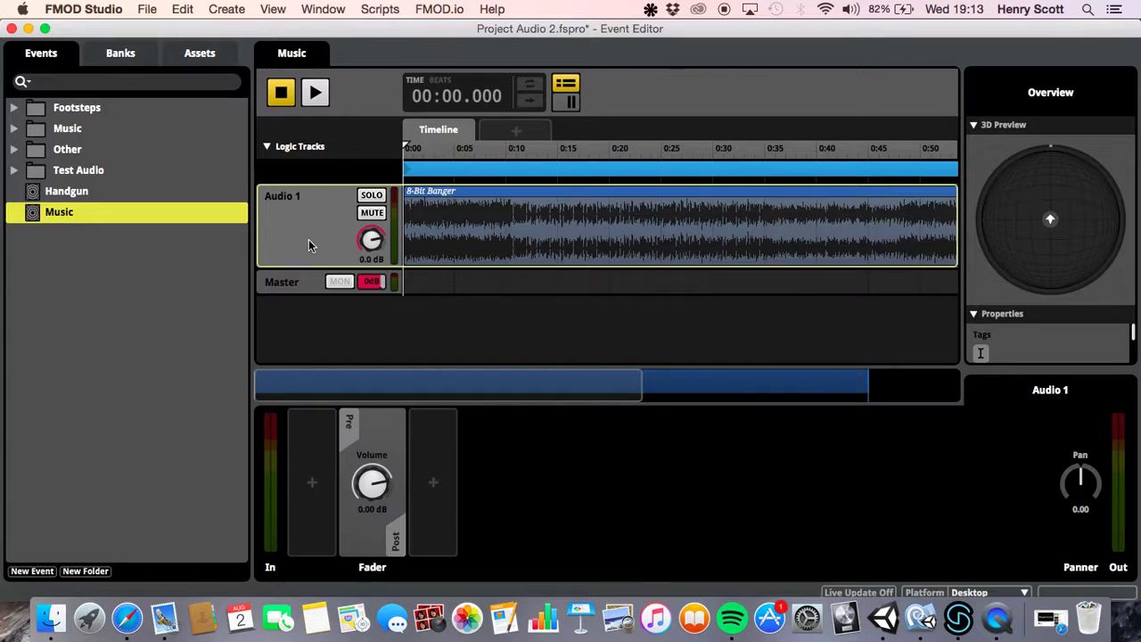
left_click(433, 482)
mouse_move(478, 495)
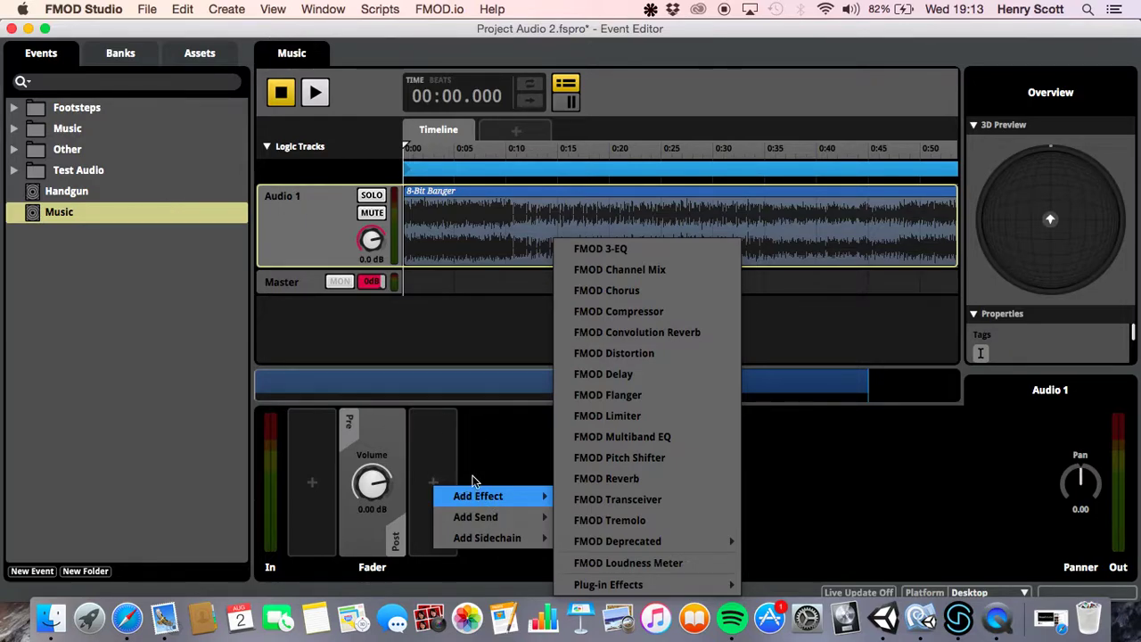
left_click(646, 311)
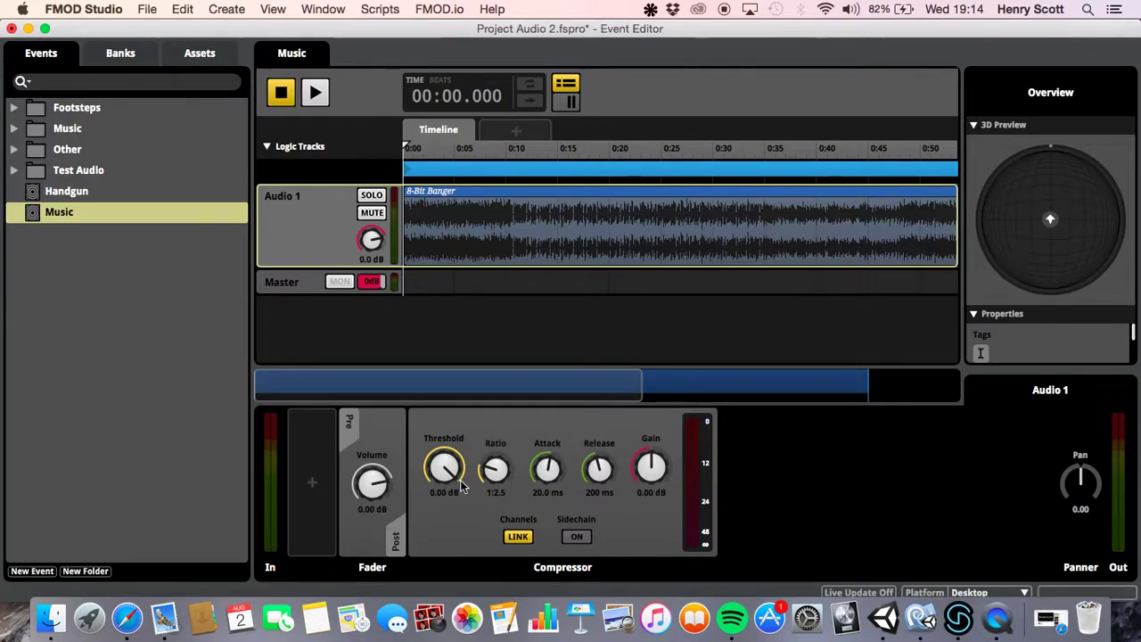
Enter -10 as the Music compressor's Threshold value, giving -10.0 dB
left_click_drag(461, 486, 446, 465)
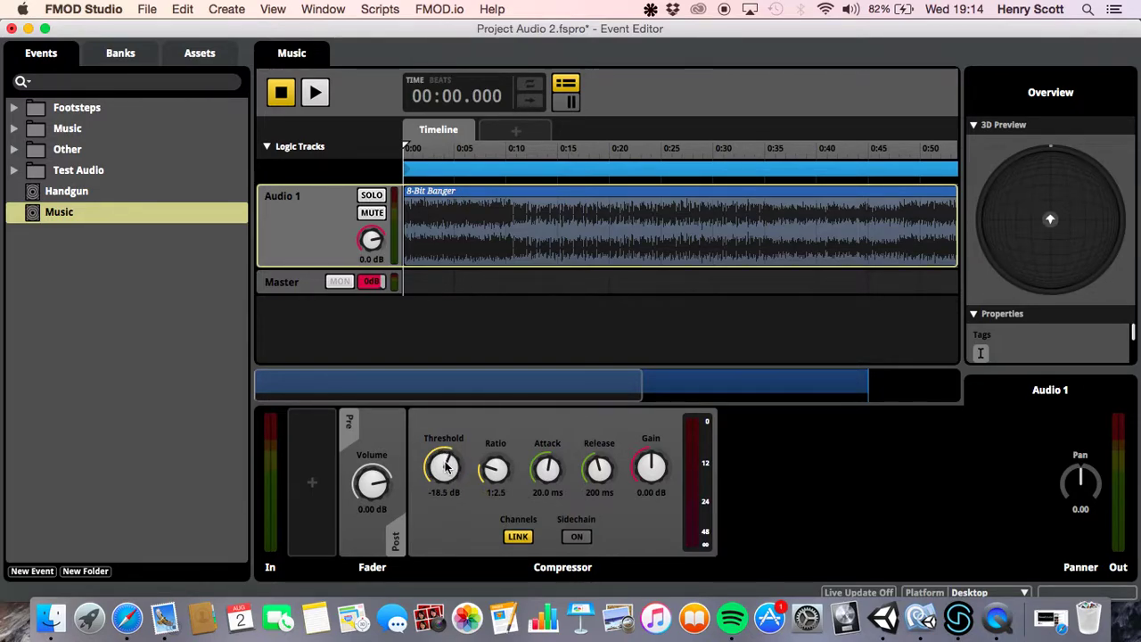
double_click(446, 492)
type("-10 dB")
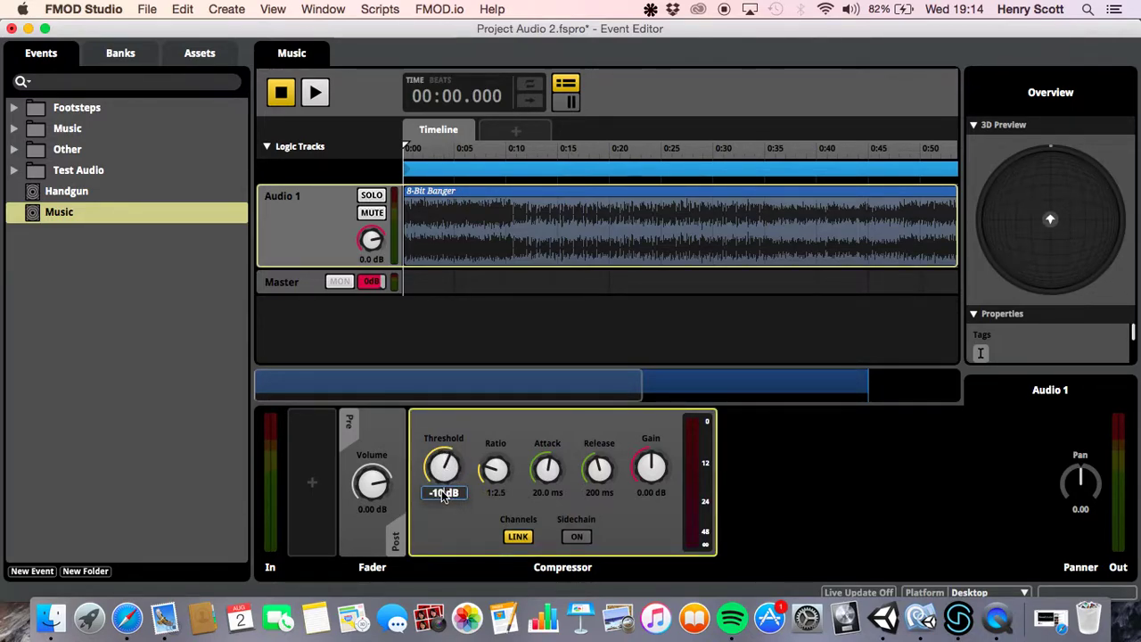
key("Return")
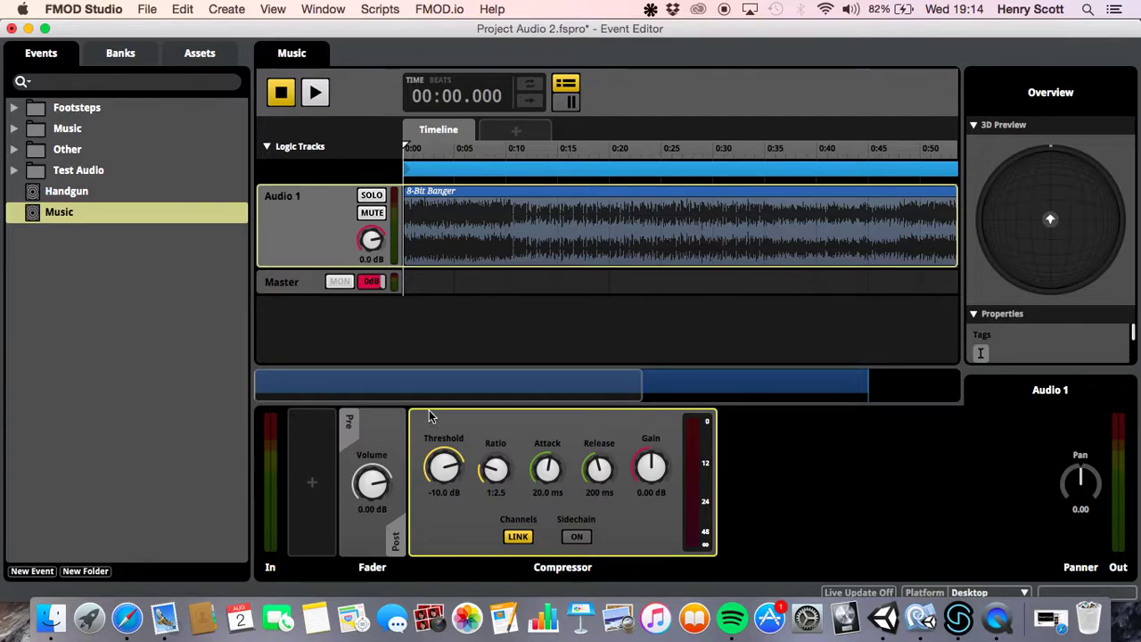
left_click_drag(443, 465, 443, 508)
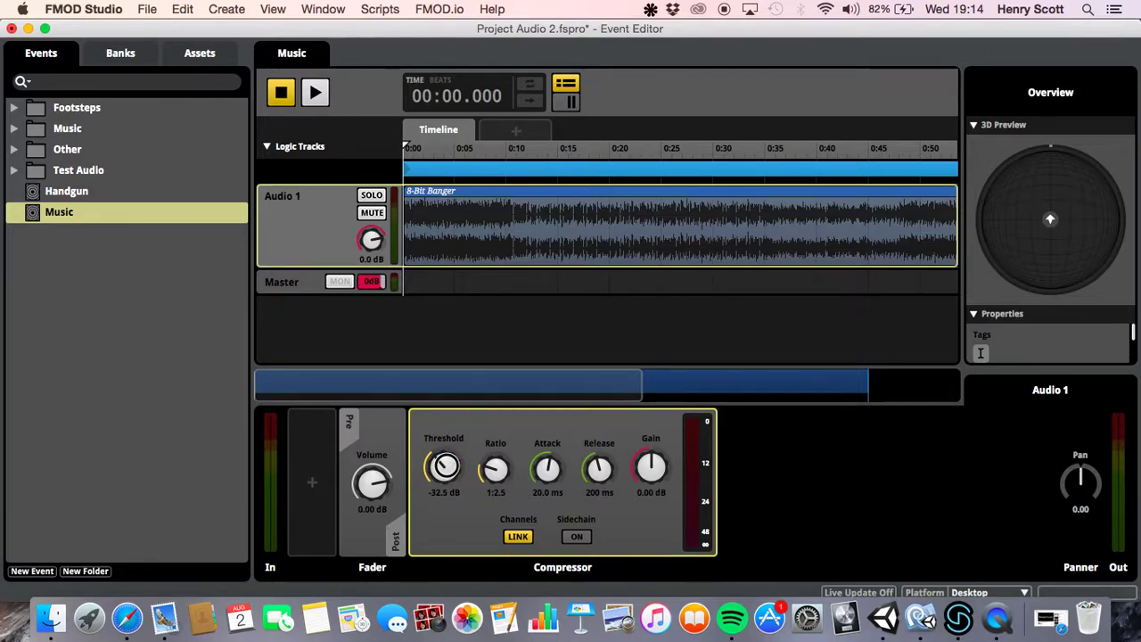
left_click(439, 493)
type("-10")
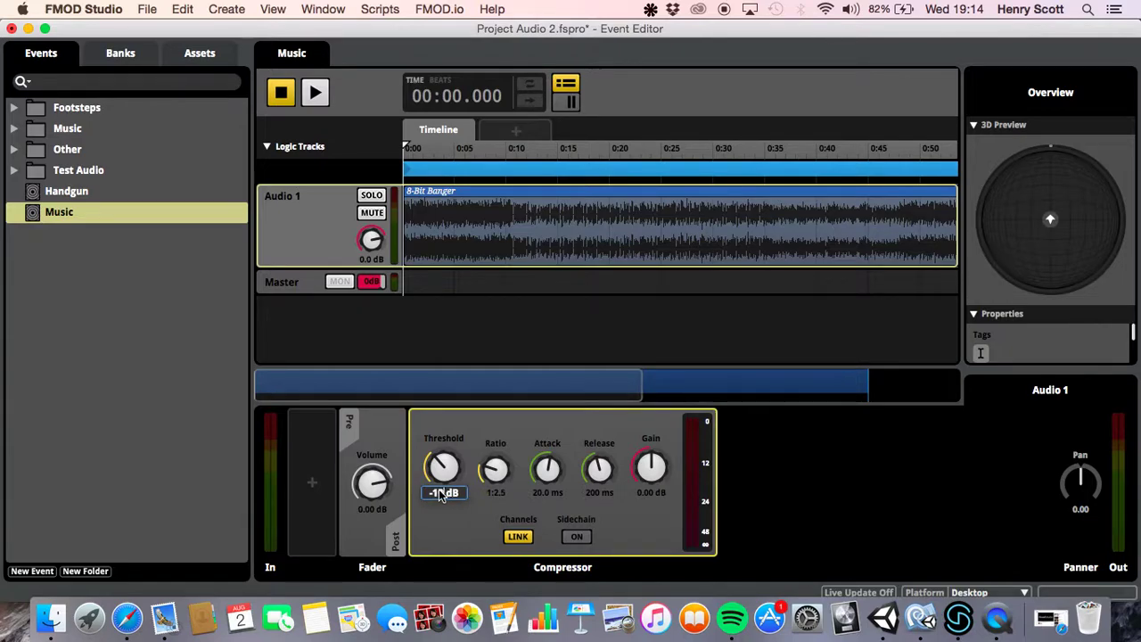
key("Return")
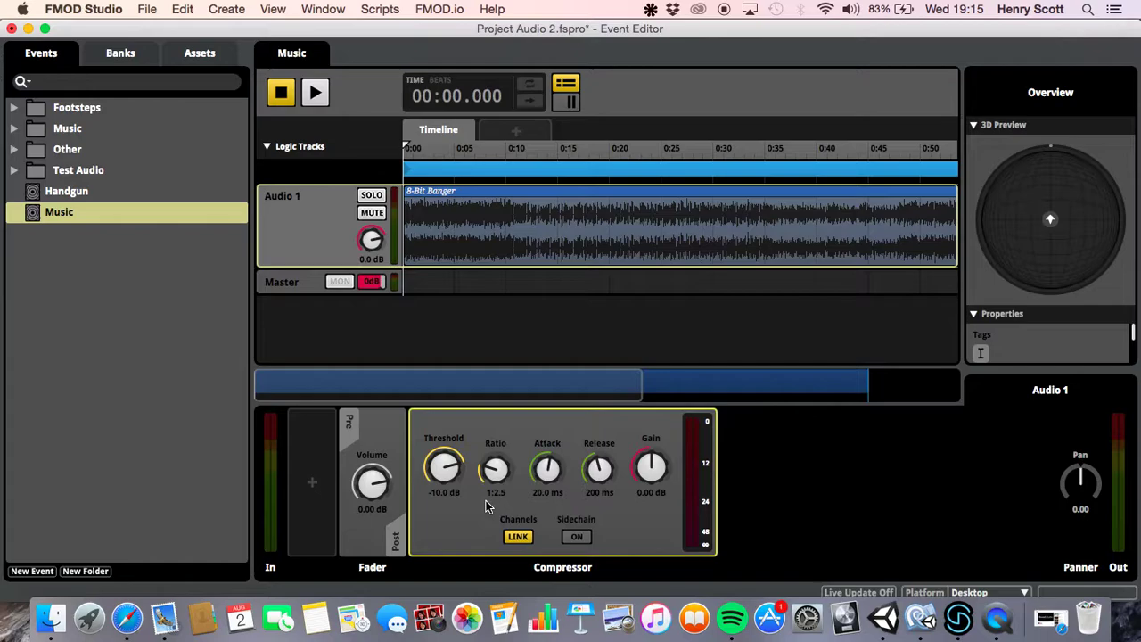
Set the compressor ratio to 1:4.4 and attack to 9.20 ms, threshold back at -10 dB
mouse_move(497, 470)
left_mouse_down()
mouse_move(497, 459)
mouse_move(499, 472)
left_mouse_up()
left_click_drag(502, 472, 504, 478)
left_click_drag(431, 496, 437, 504)
left_click_drag(548, 467, 547, 517)
left_click_drag(551, 490, 550, 469)
left_click_drag(550, 470, 549, 461)
left_click_drag(562, 465, 554, 485)
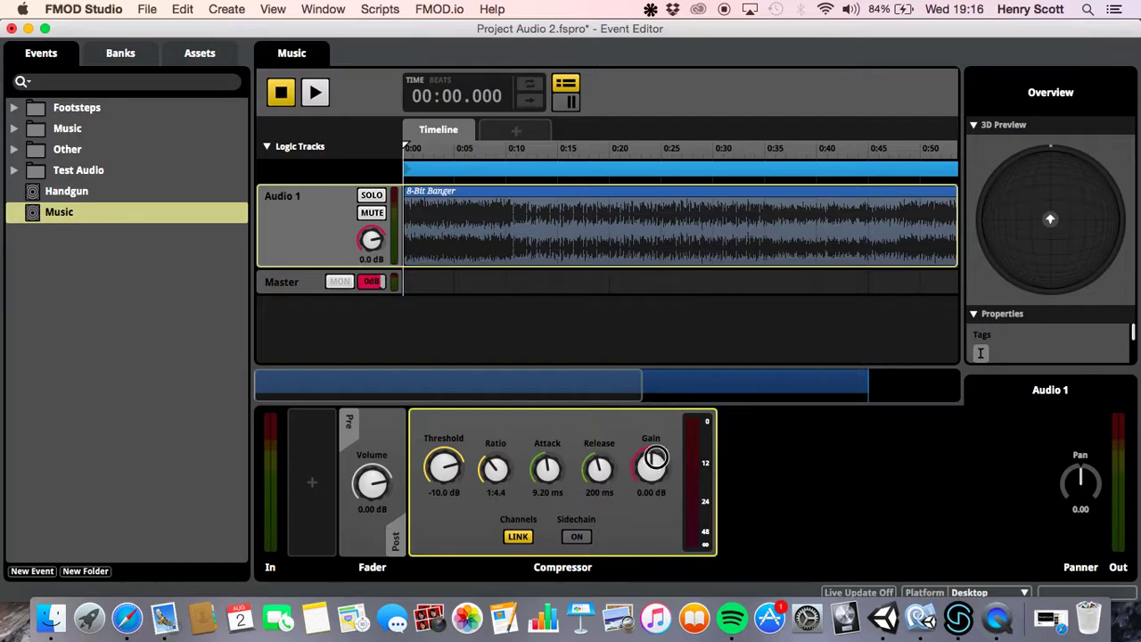
scroll(654, 463, "down", 5)
scroll(658, 462, "up", 10)
scroll(650, 466, "down", 5)
Add an Audio 2 track and place Handgun_Bang.SFX.V3 at its start
right_click(316, 230)
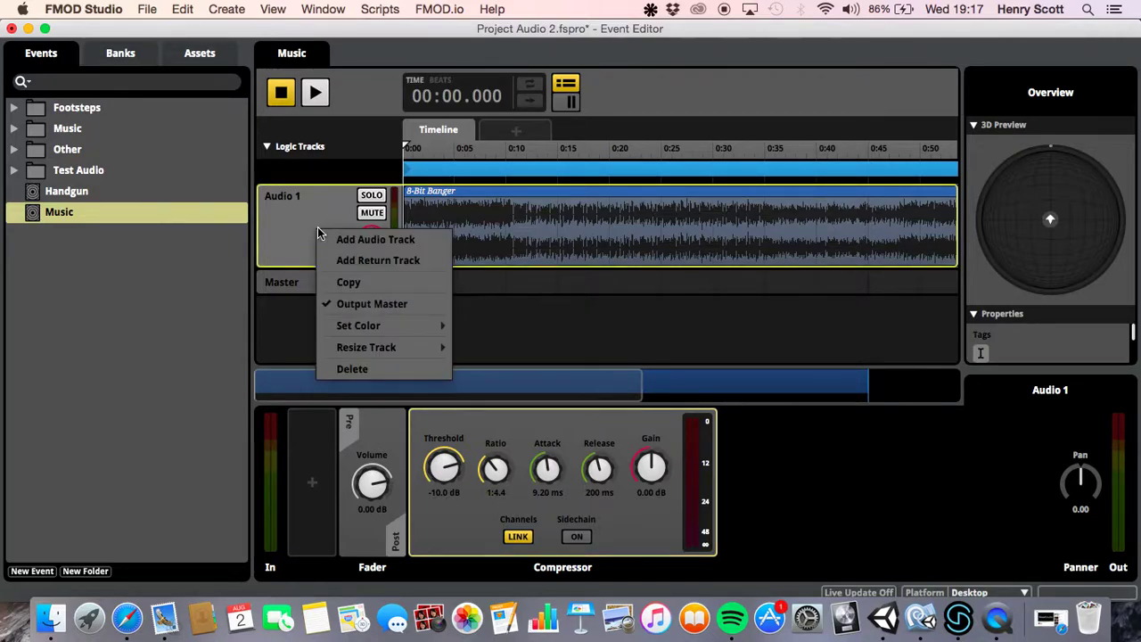
left_click(359, 243)
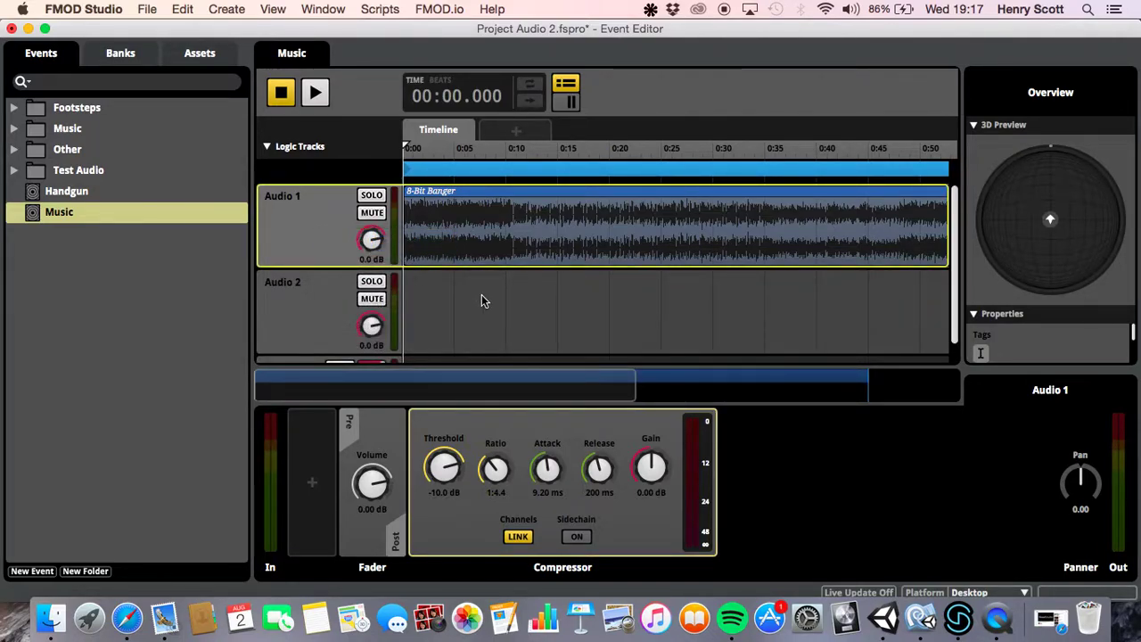
key("super+6")
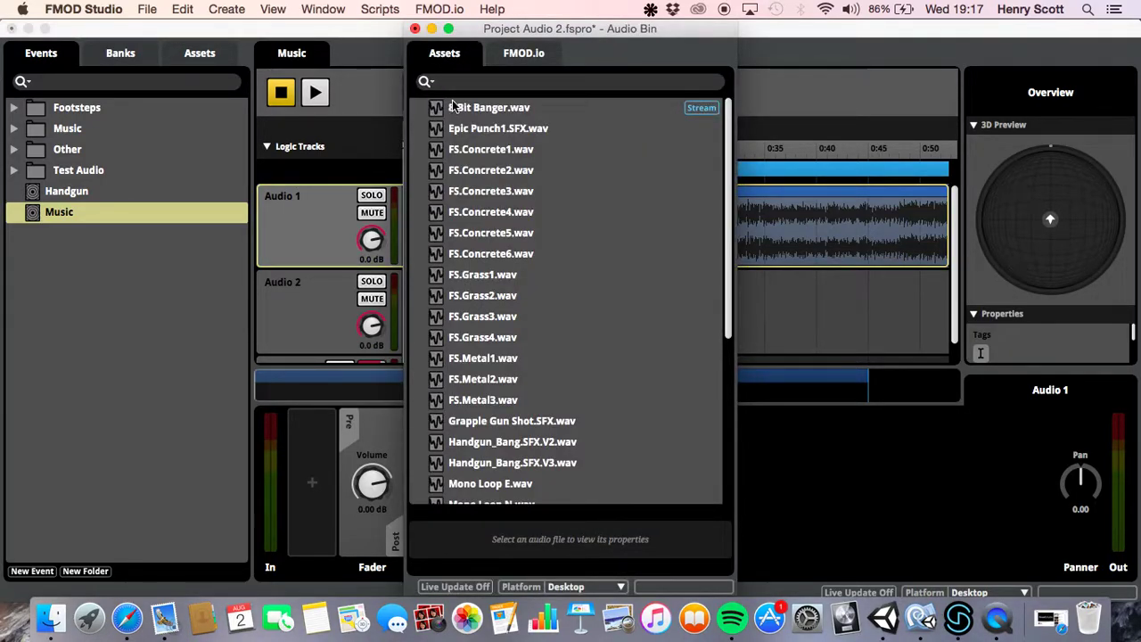
left_click_drag(517, 464, 425, 276)
left_click(415, 28)
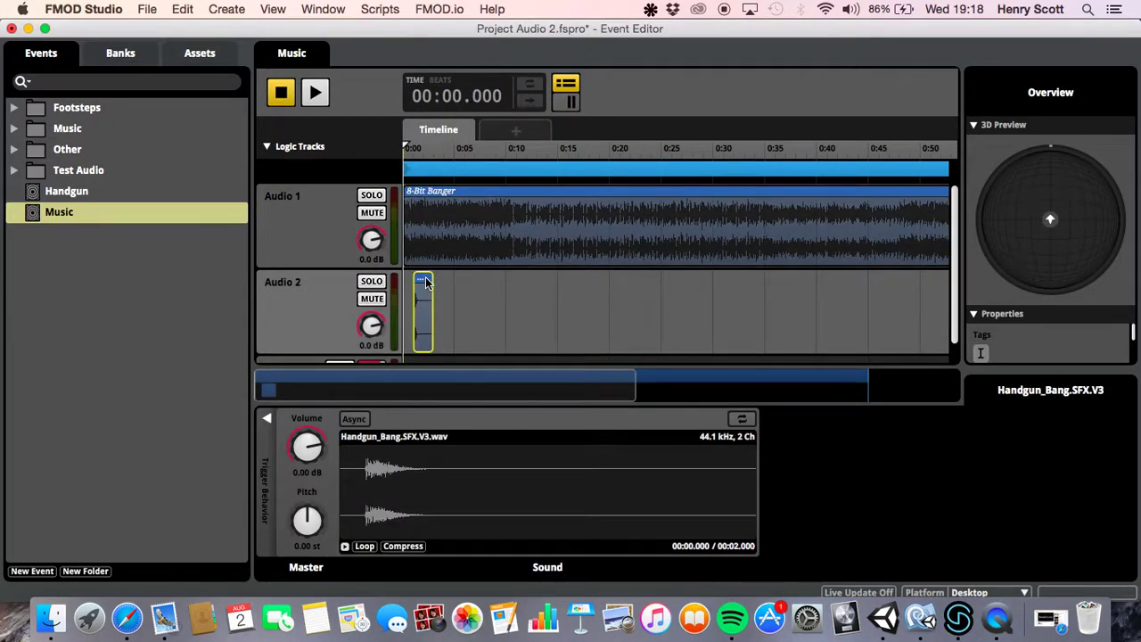
Paste two more gunshot clips at about 4 s and 7 s on Audio 2
left_click(446, 149)
key("super+v")
left_click(472, 147)
left_click(481, 147)
key("super+v")
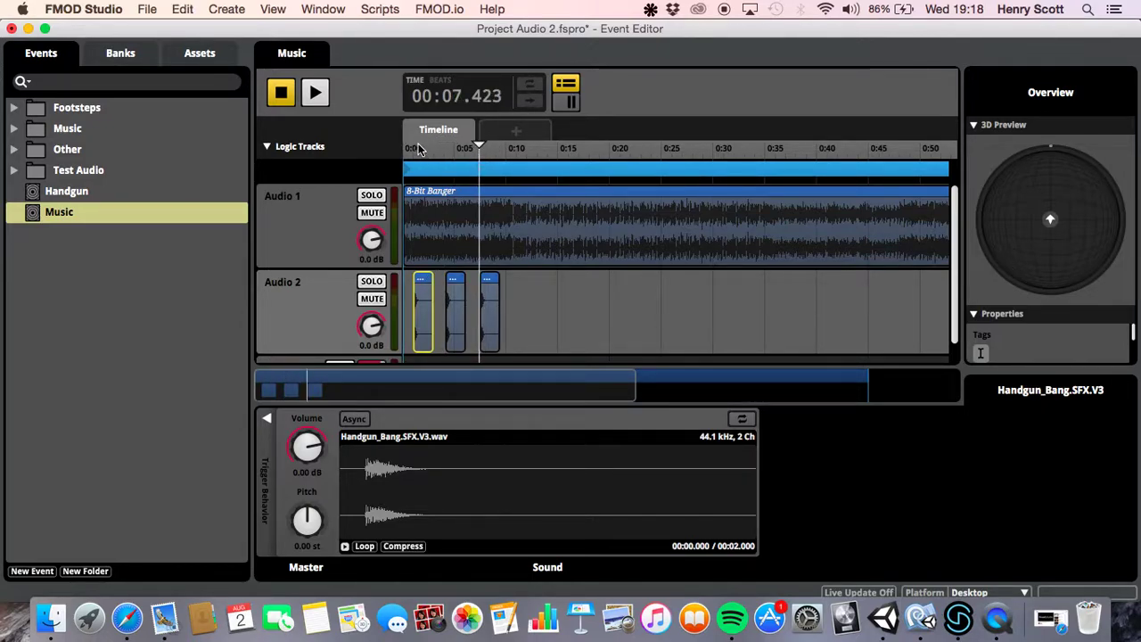
left_click(406, 148)
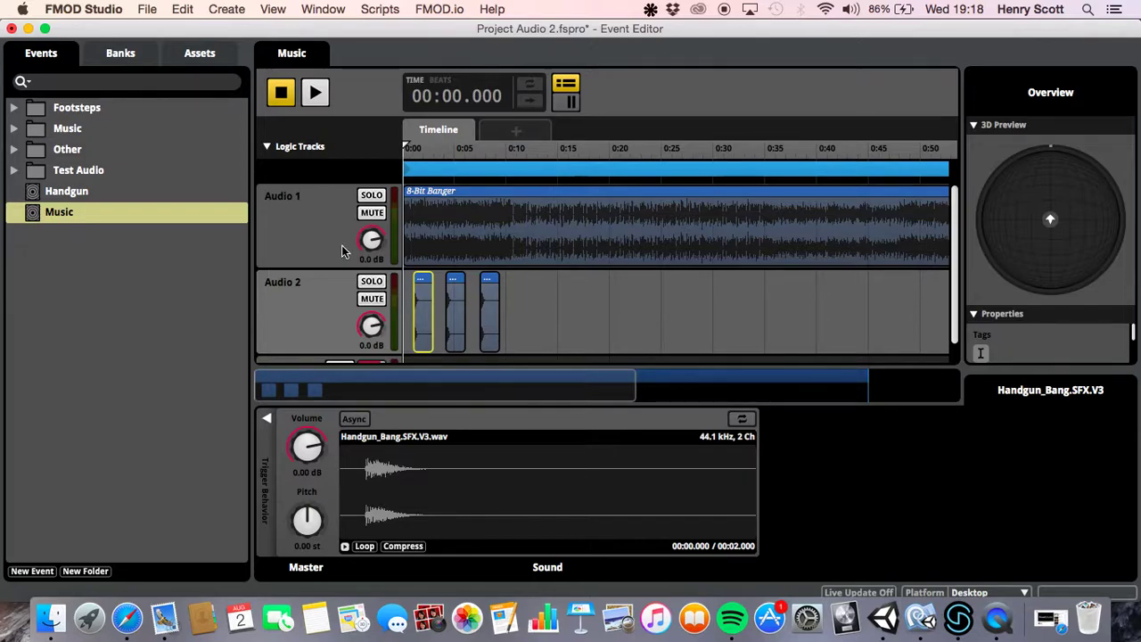
Enable sidechain on Audio 1's compressor and add an Audio 2 sidechain feeding it
left_click(303, 215)
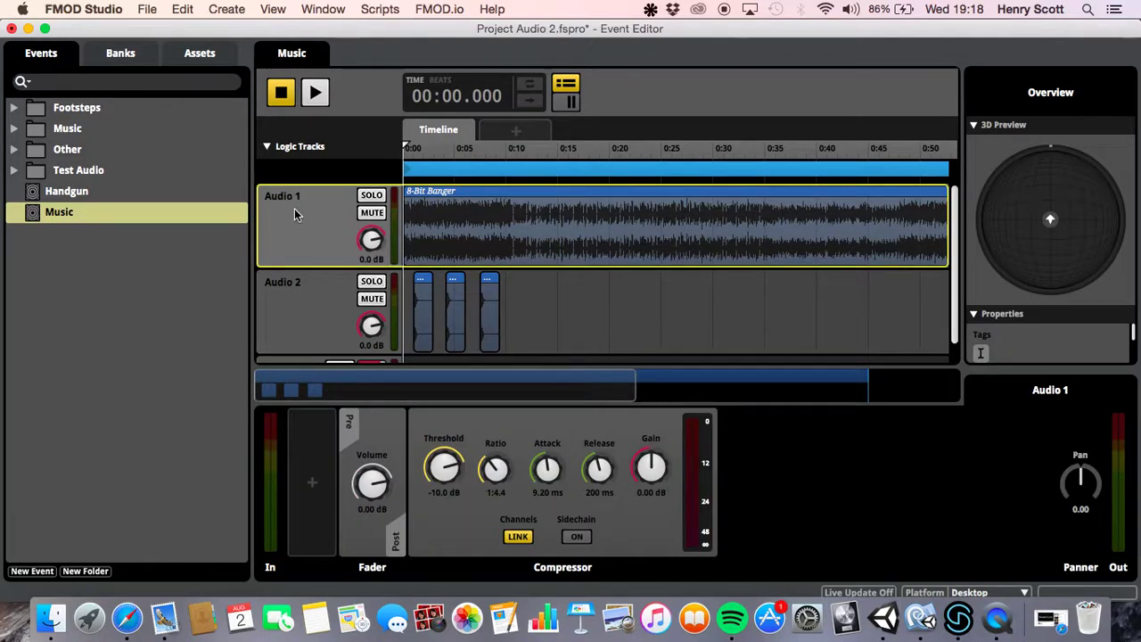
left_click(576, 537)
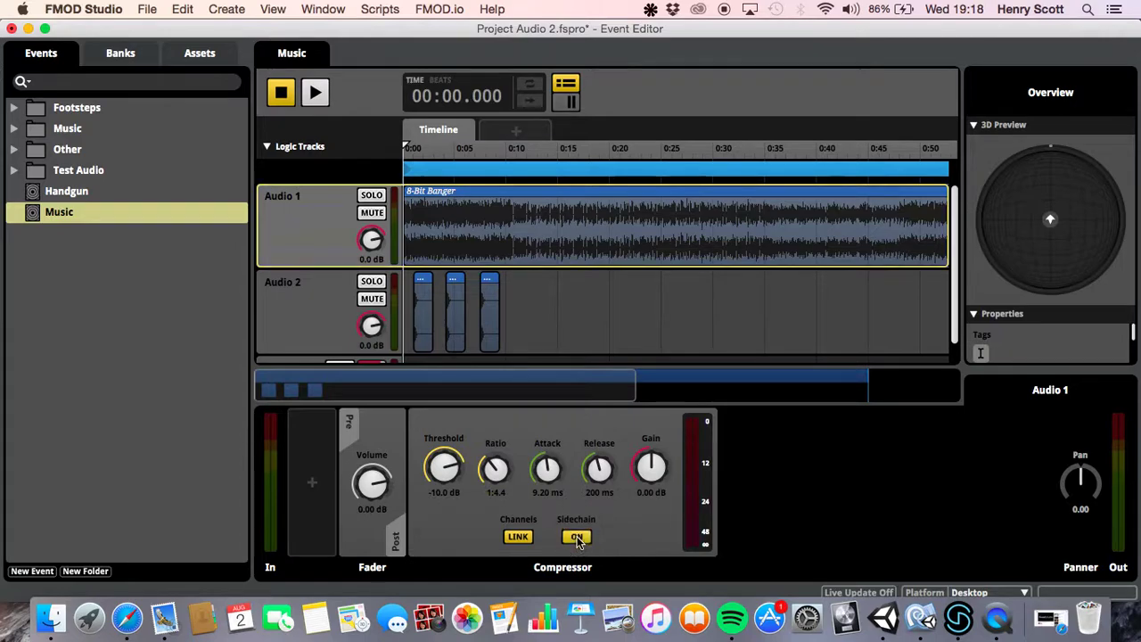
left_click(319, 291)
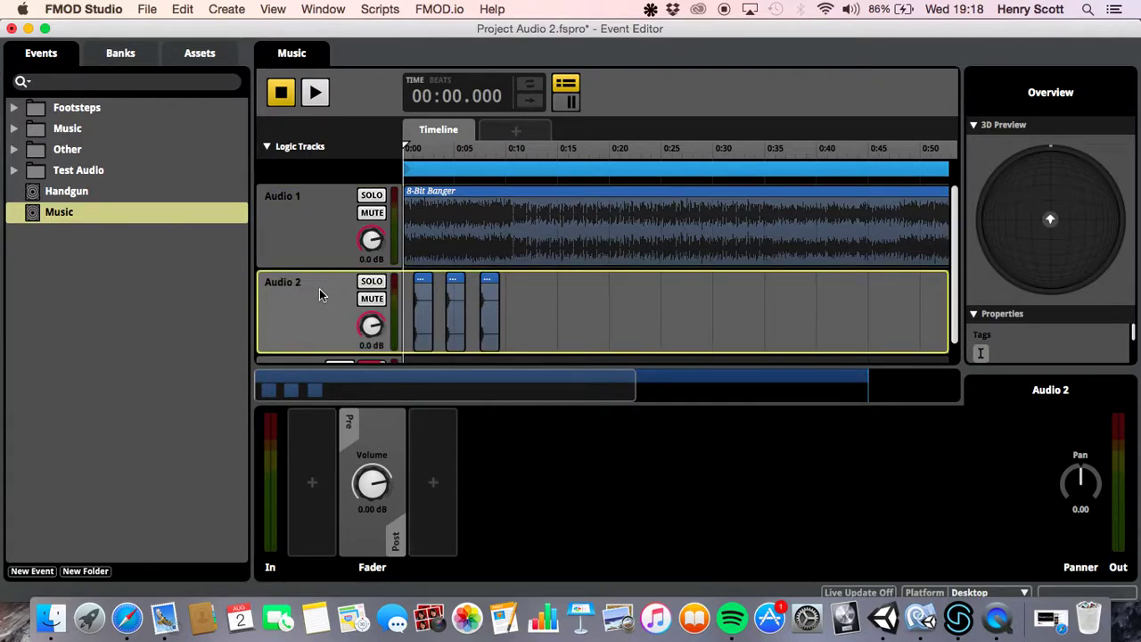
right_click(434, 484)
mouse_move(502, 534)
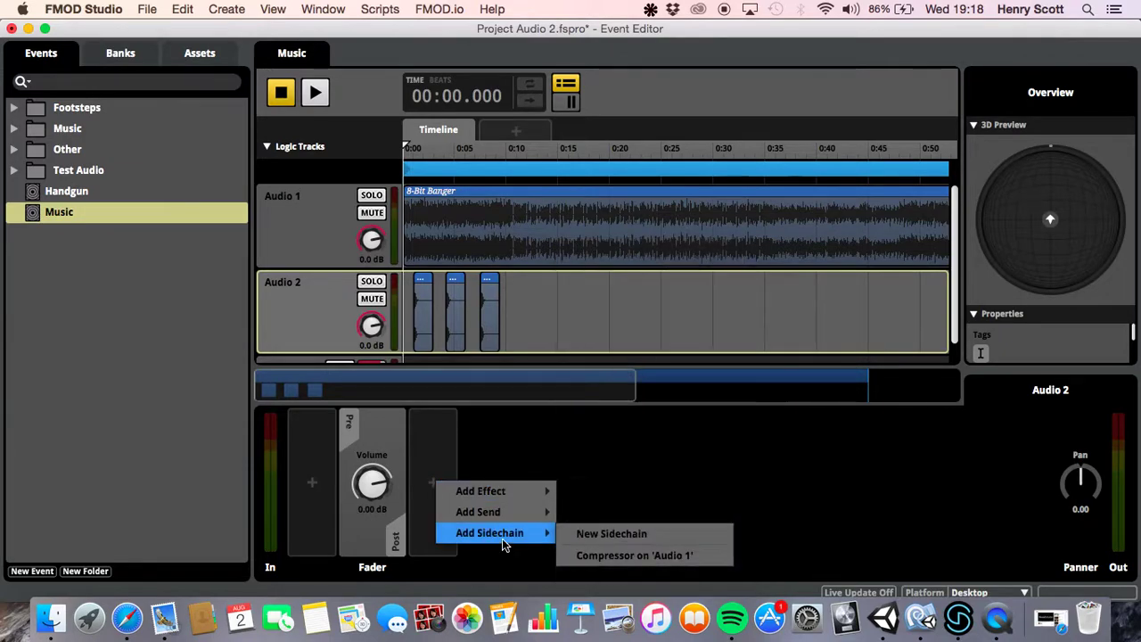
left_click(675, 557)
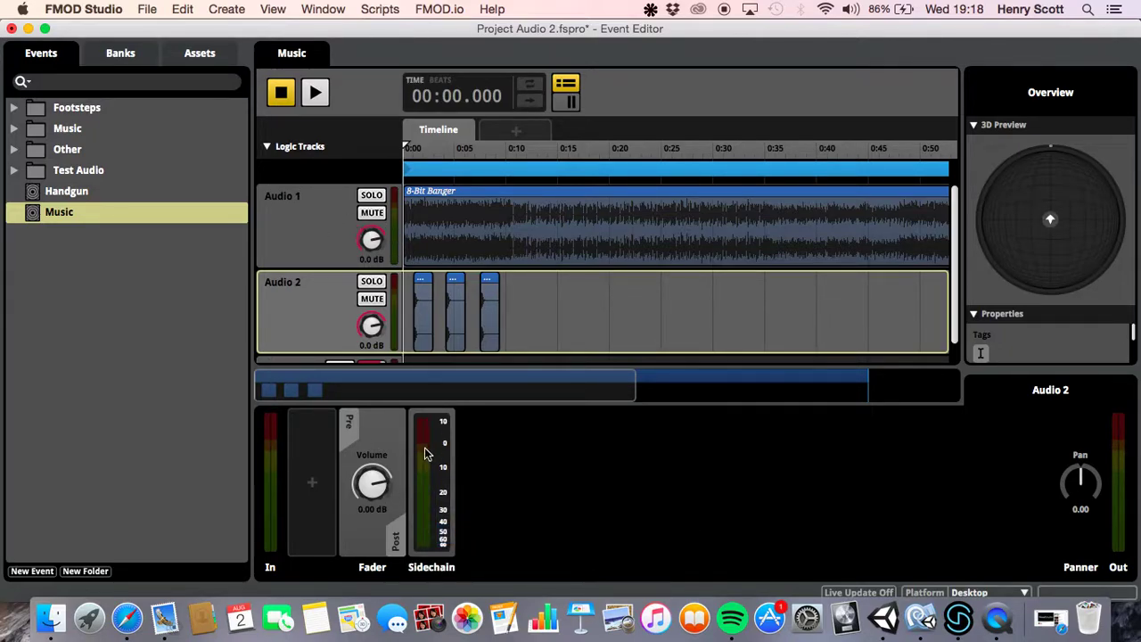
Lower Audio 1's compressor threshold to -53.0 dB
left_click(311, 233)
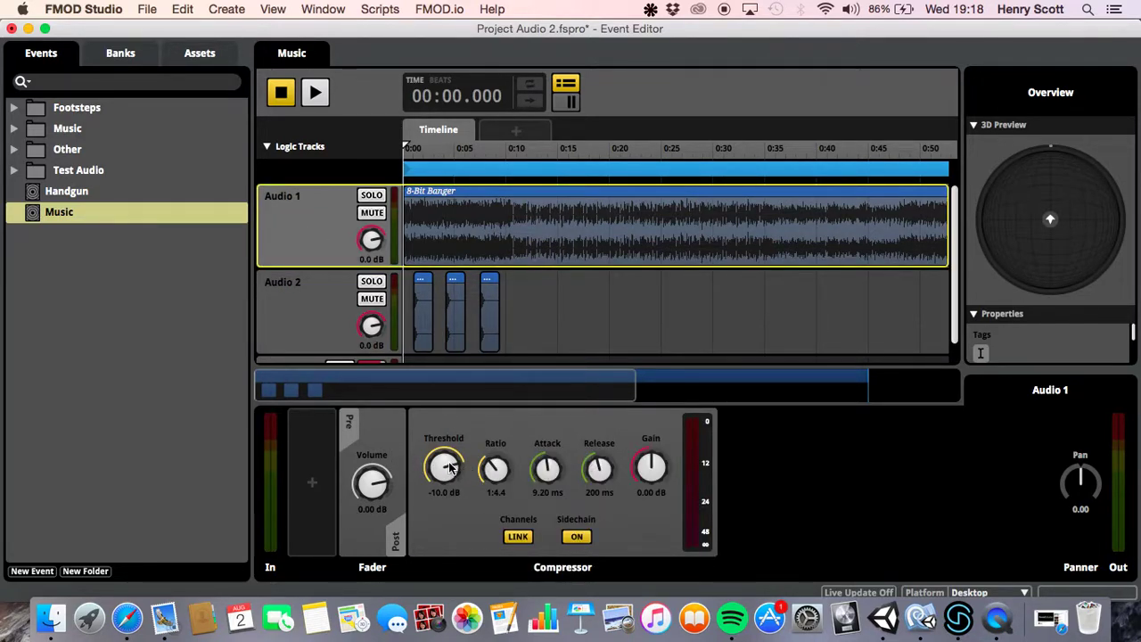
left_click_drag(448, 468, 549, 472)
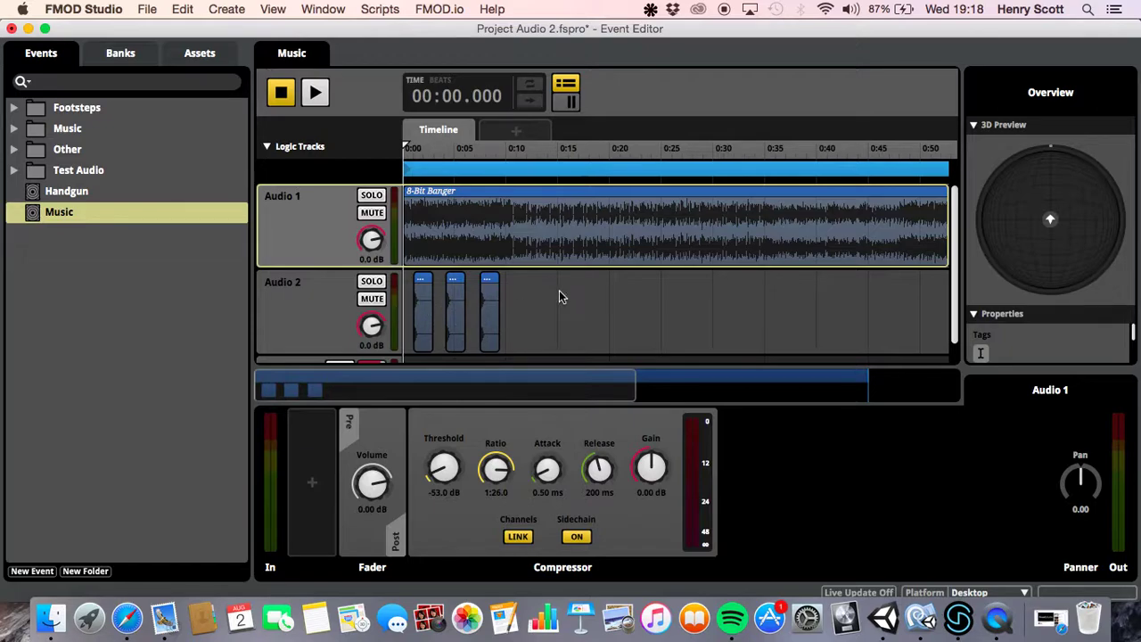
key("space")
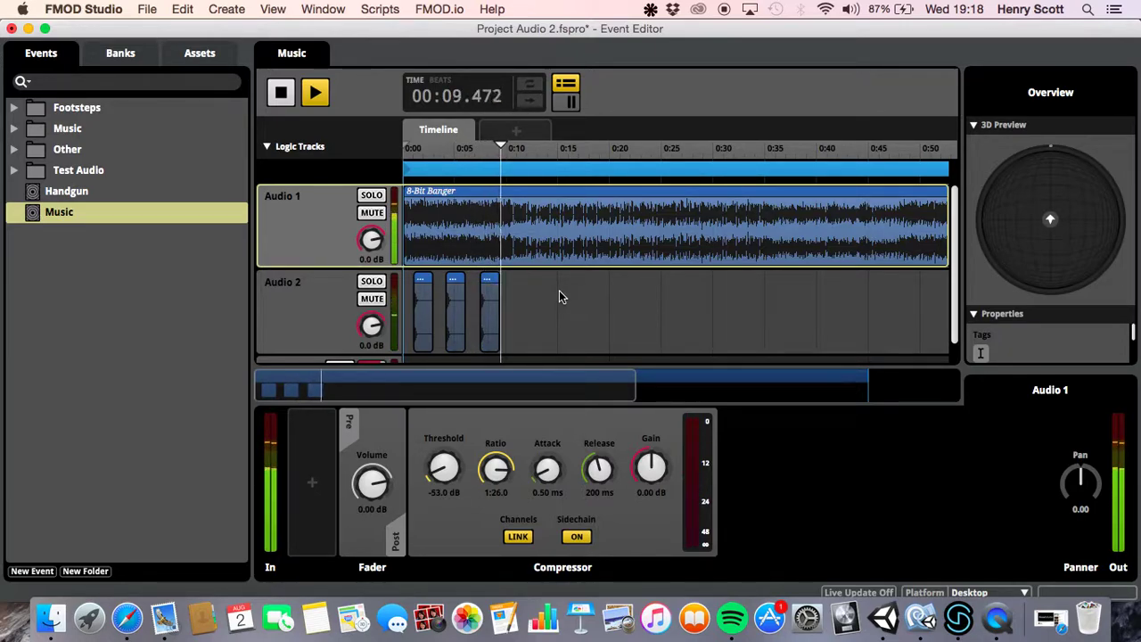
key("space")
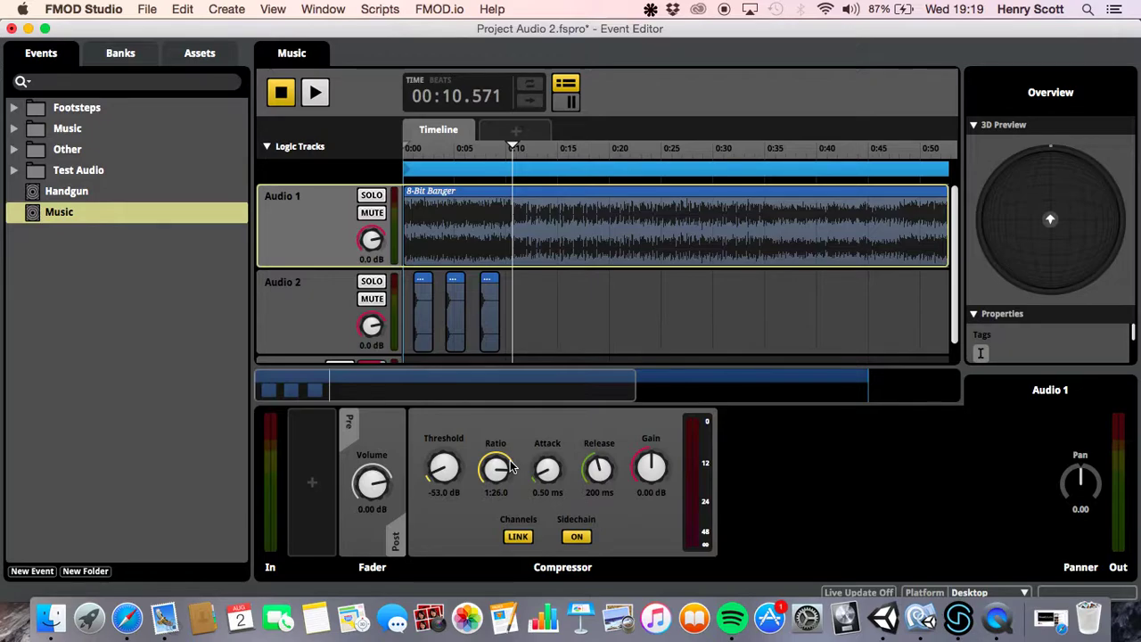
Delete the Audio 2 gunshot track from the Music event
left_click(278, 297)
right_click(306, 291)
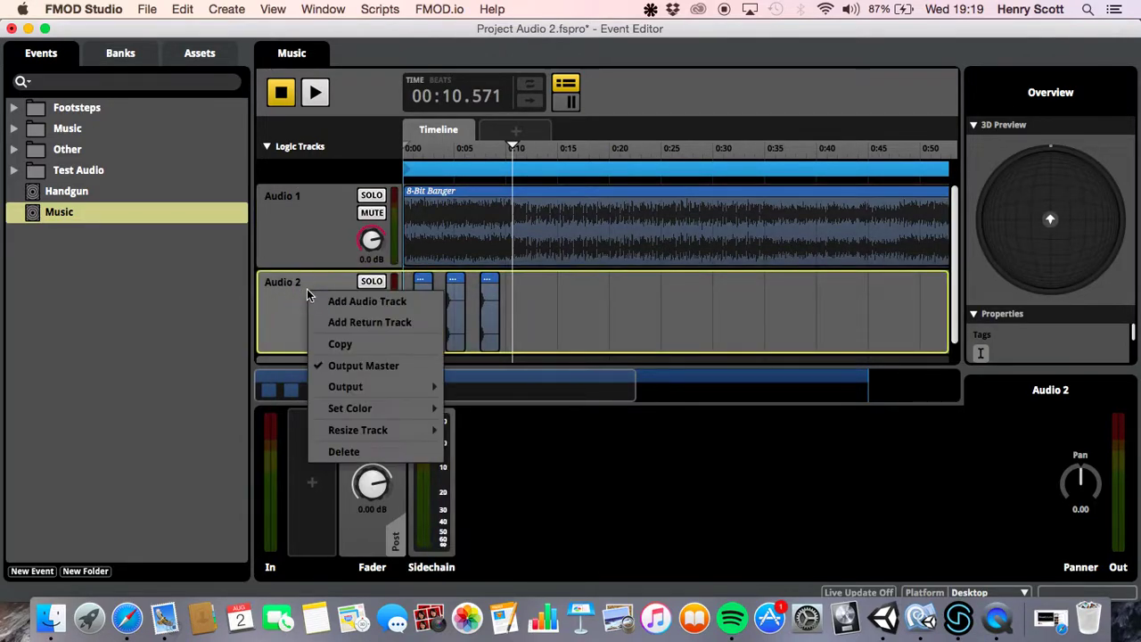
left_click(364, 452)
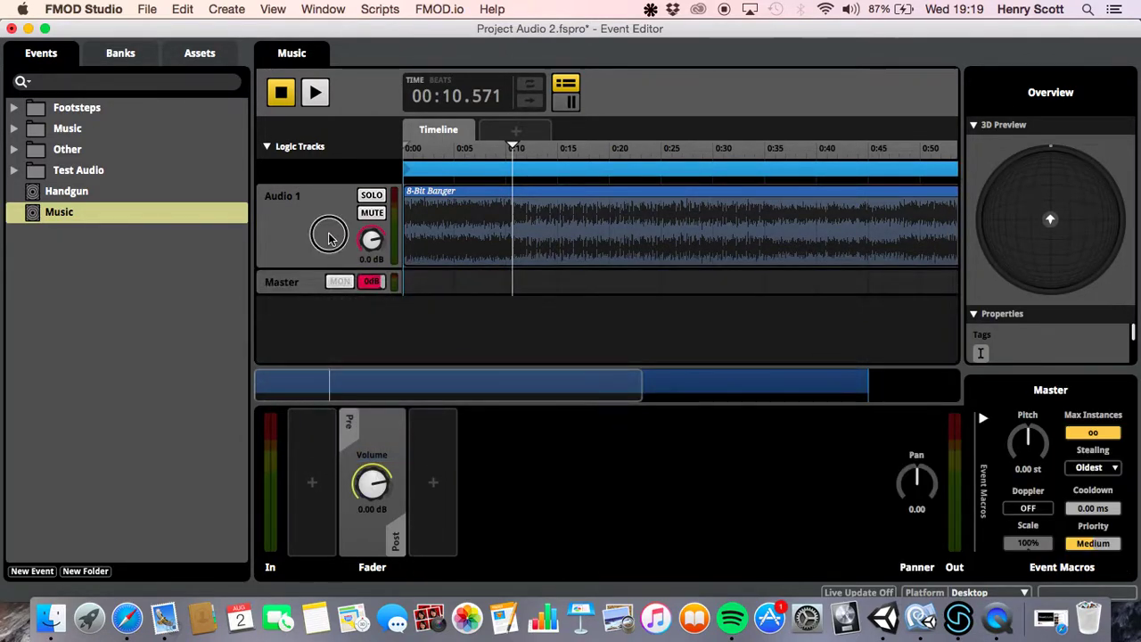
Delete the Compressor effect from the Audio 1 track
left_click(313, 234)
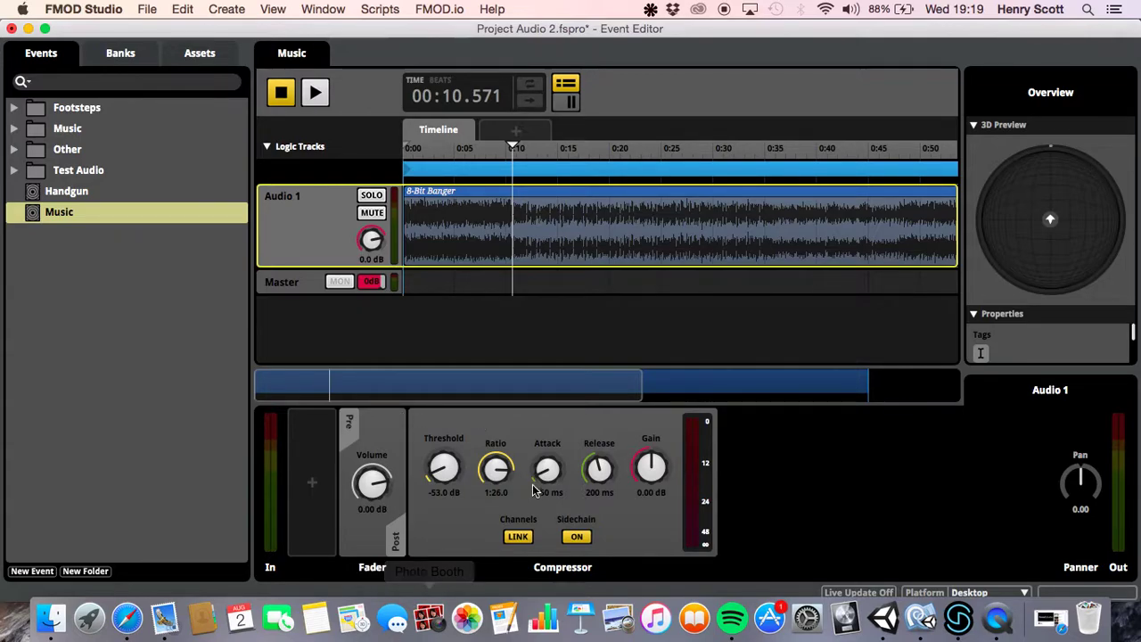
left_click(517, 427)
right_click(518, 427)
left_click(556, 567)
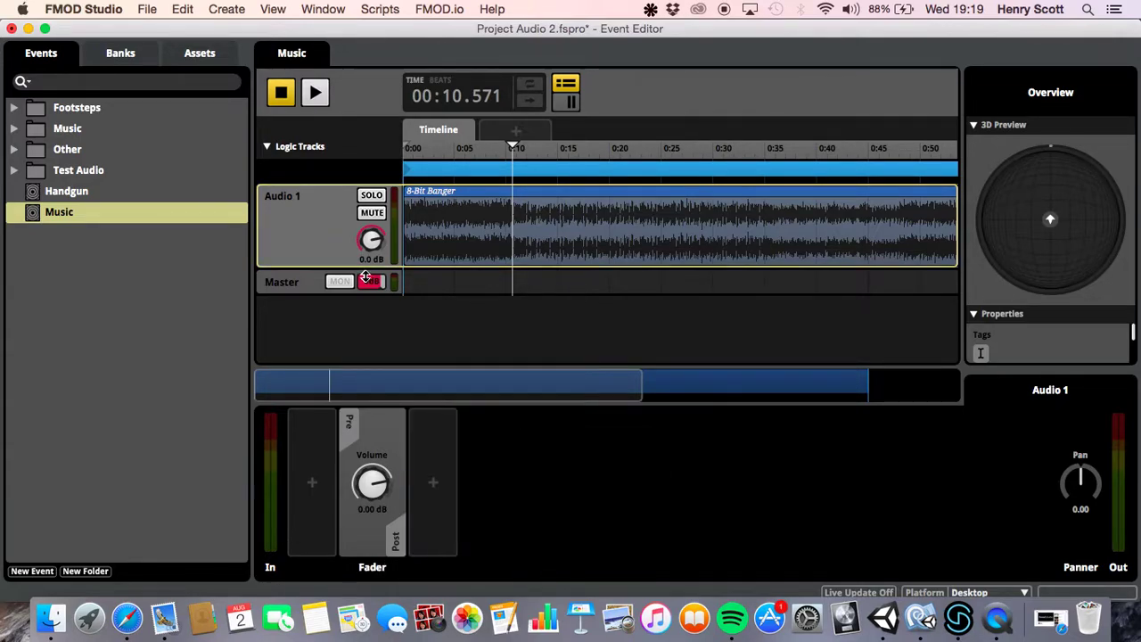
Open Window > Mixer and expand the Music and GunFire groups in Routing
left_click(338, 10)
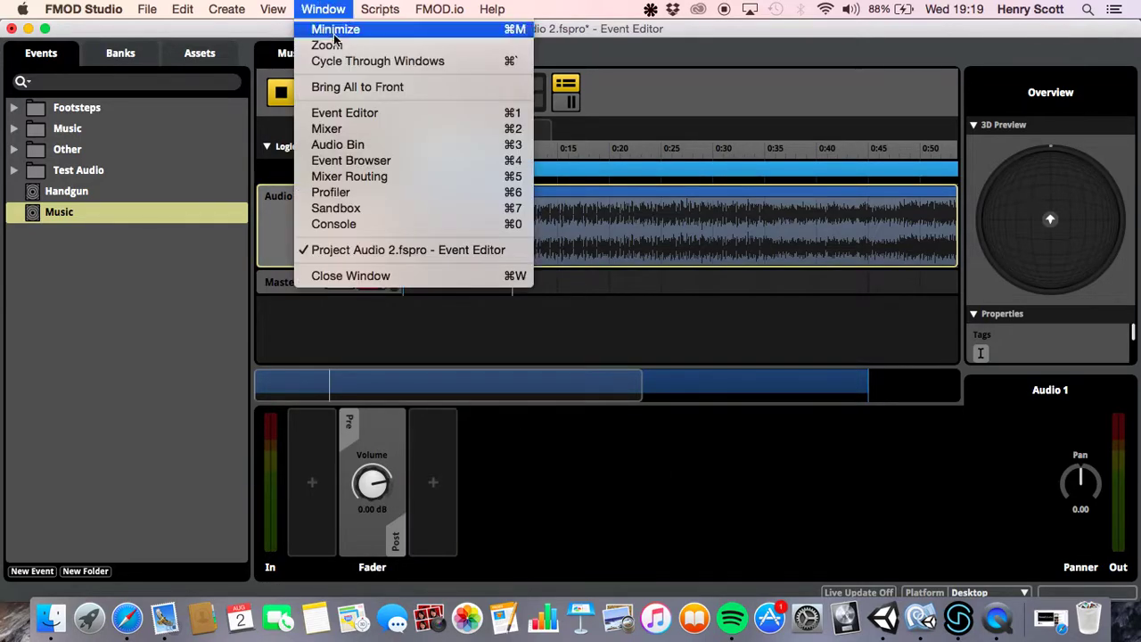
left_click(365, 130)
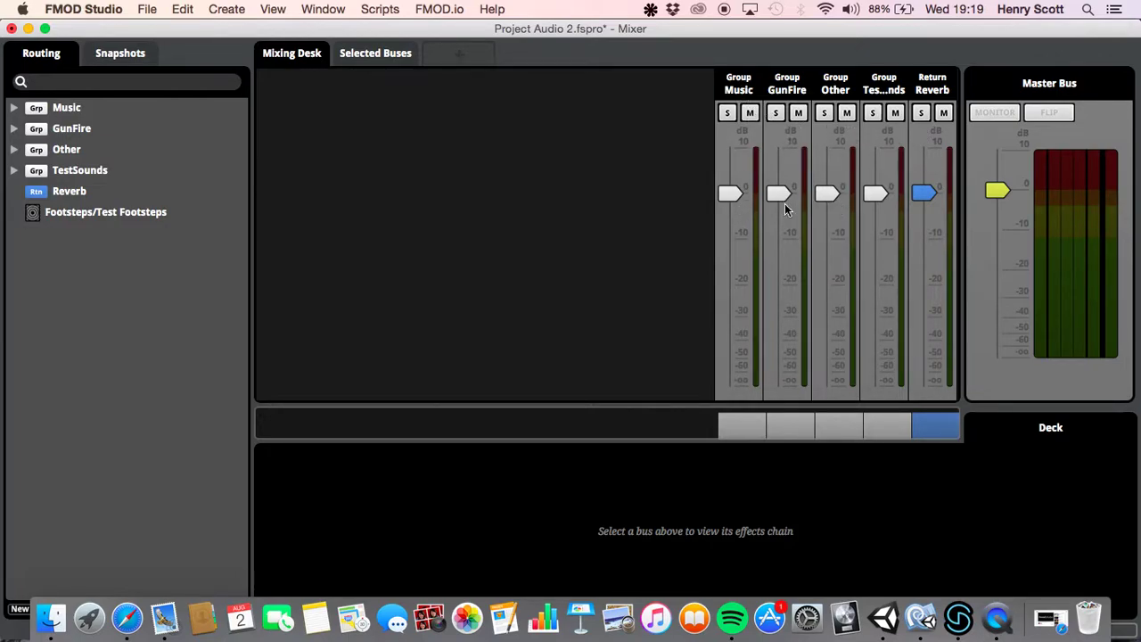
left_click(14, 108)
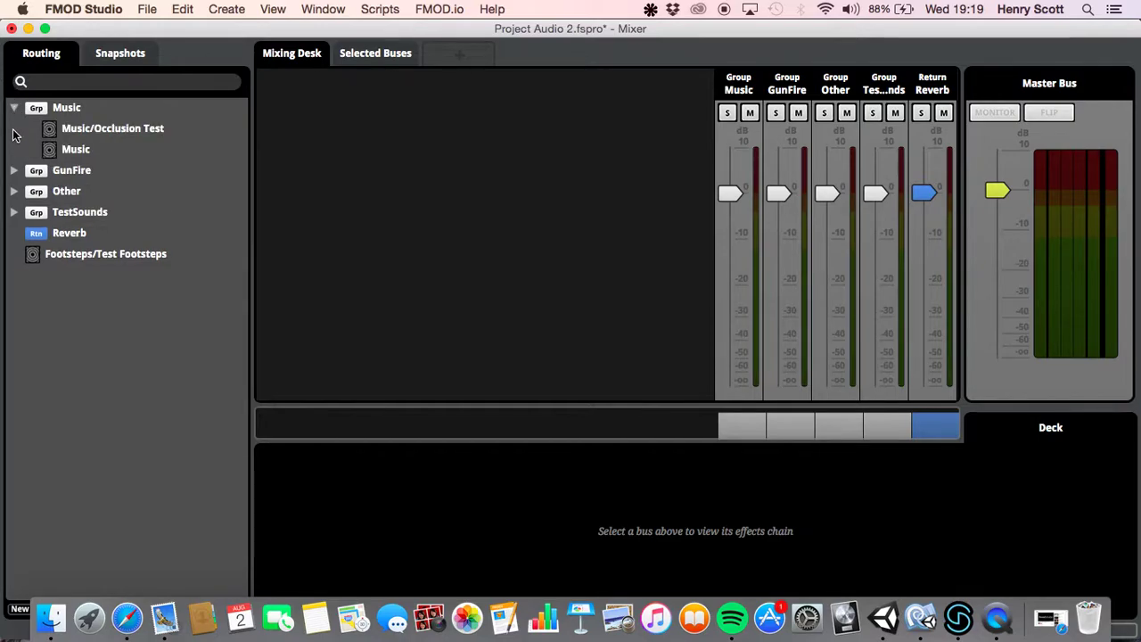
left_click(14, 170)
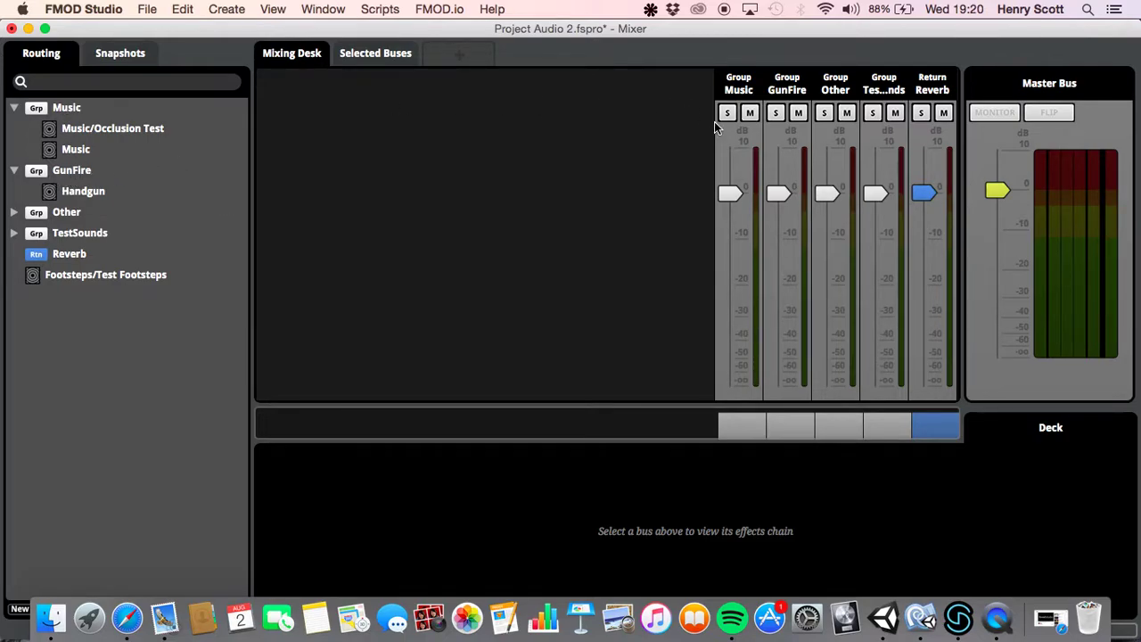
Add an FMOD Compressor to the Music group and drag its threshold down to -53.0 dB
left_click(738, 89)
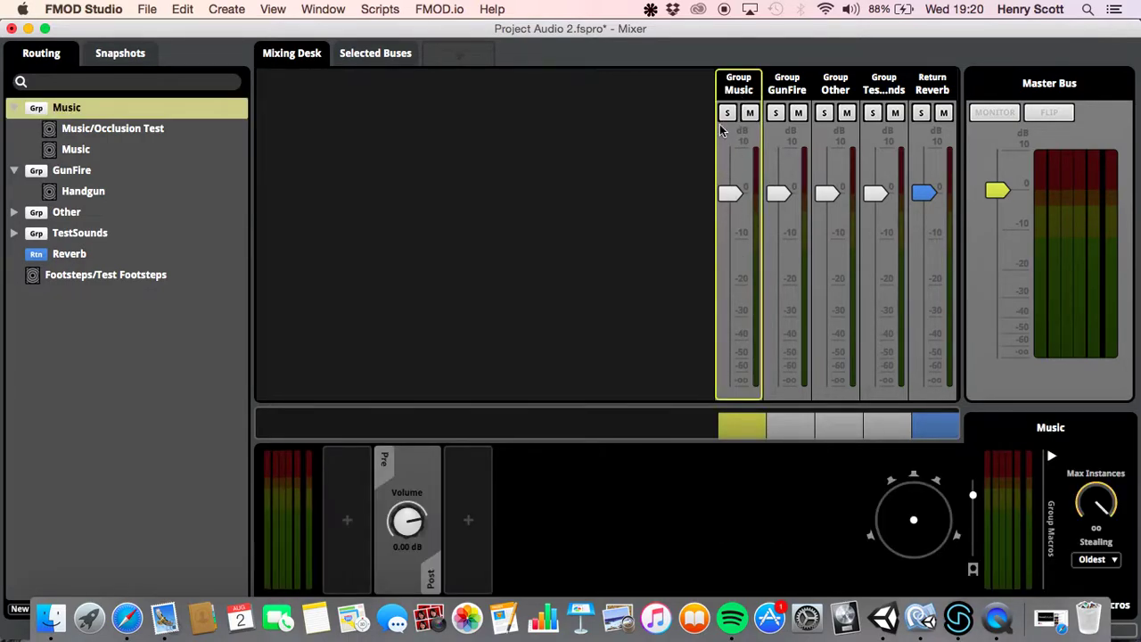
right_click(479, 523)
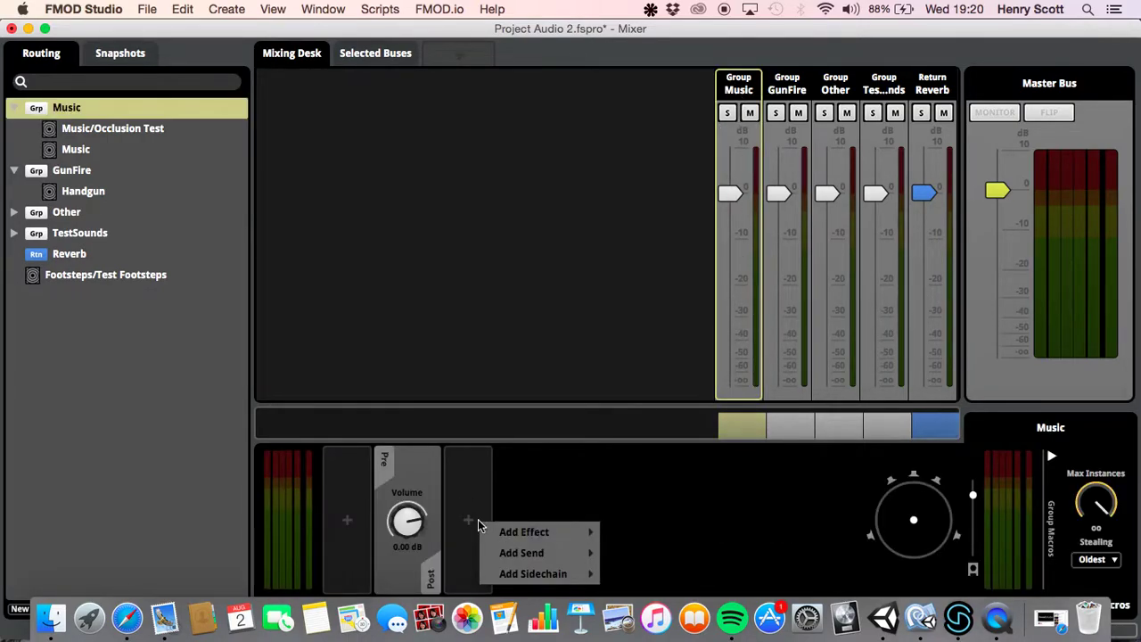
mouse_move(520, 529)
left_click(725, 311)
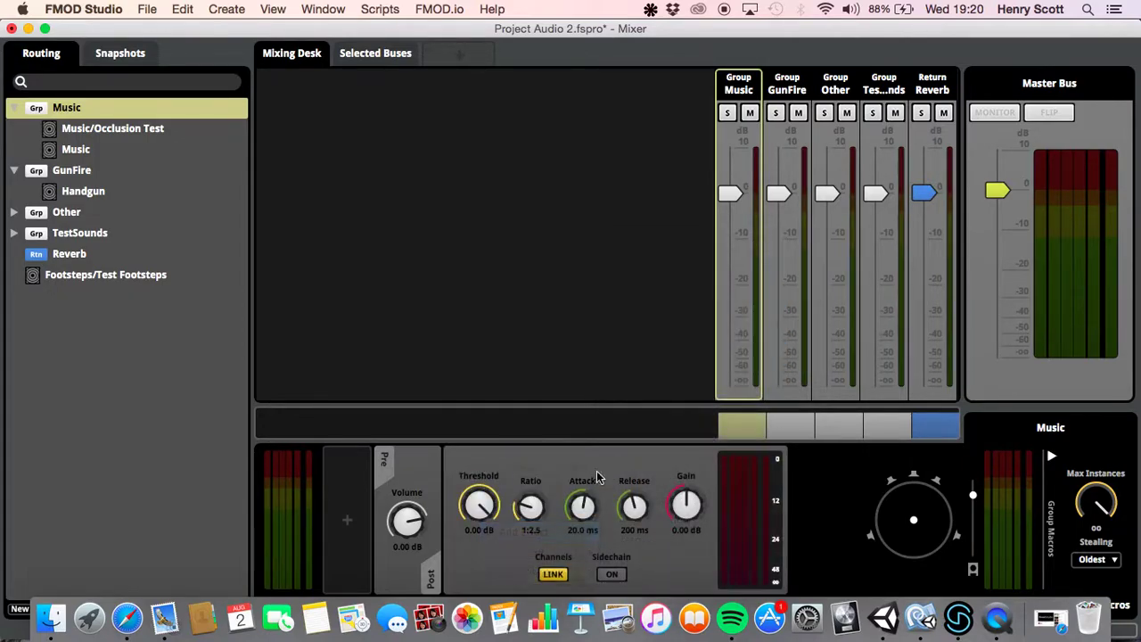
left_click_drag(473, 503, 588, 506)
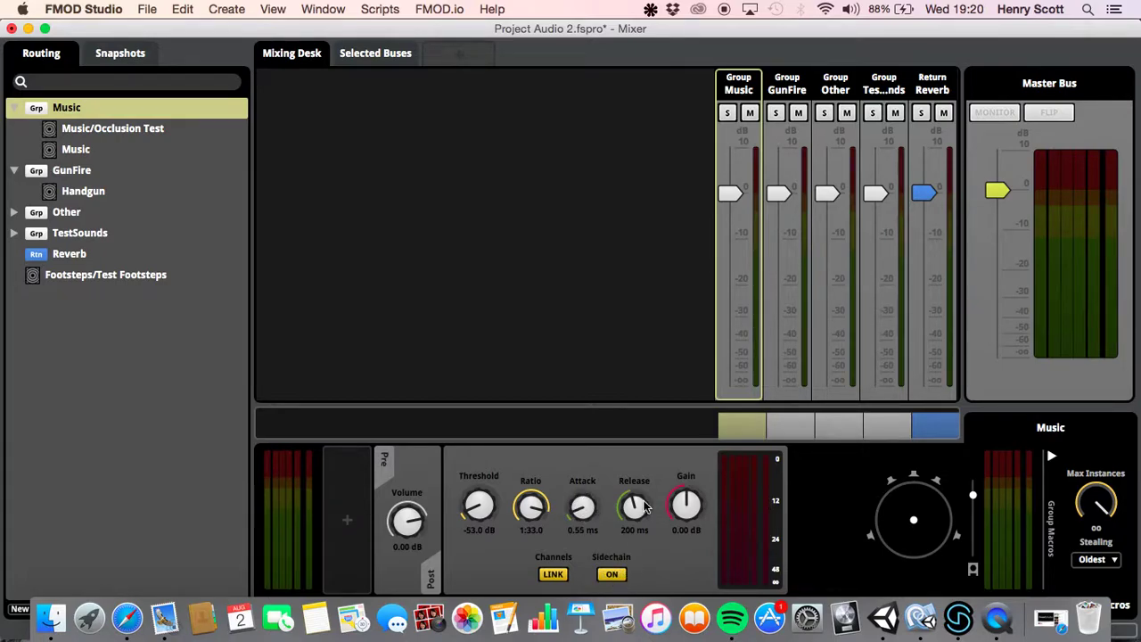
Add a sidechain on the GunFire group that feeds the Music group's compressor
left_click(791, 134)
left_click(435, 505)
mouse_move(474, 515)
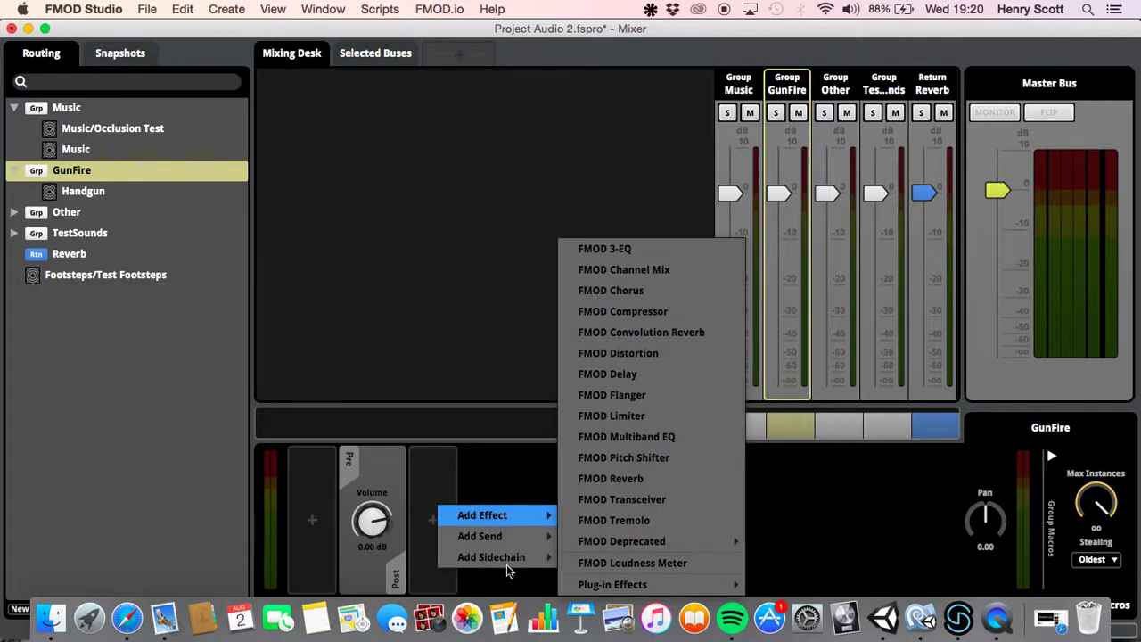
mouse_move(516, 556)
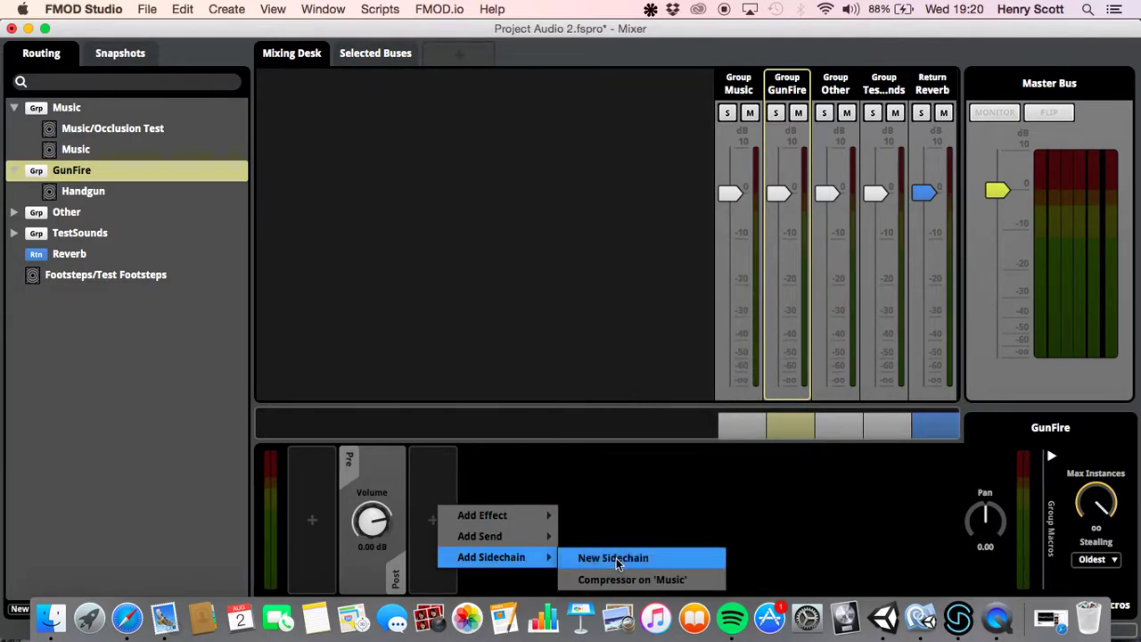
left_click(655, 584)
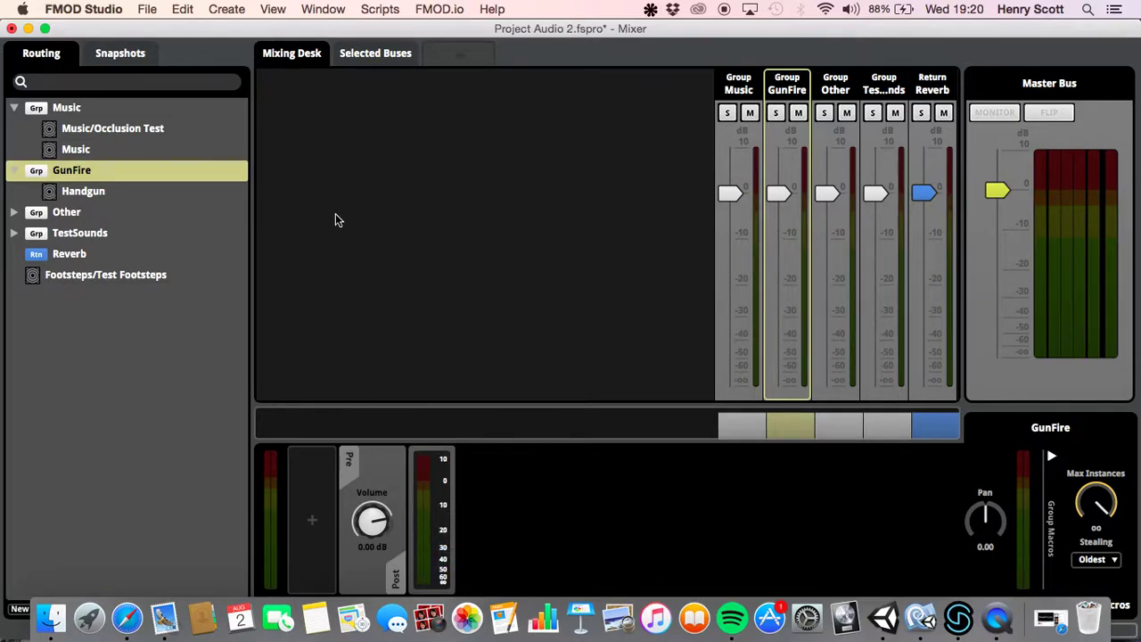
In the Event Editor, rewind the Music event to the start and play it
left_click(324, 11)
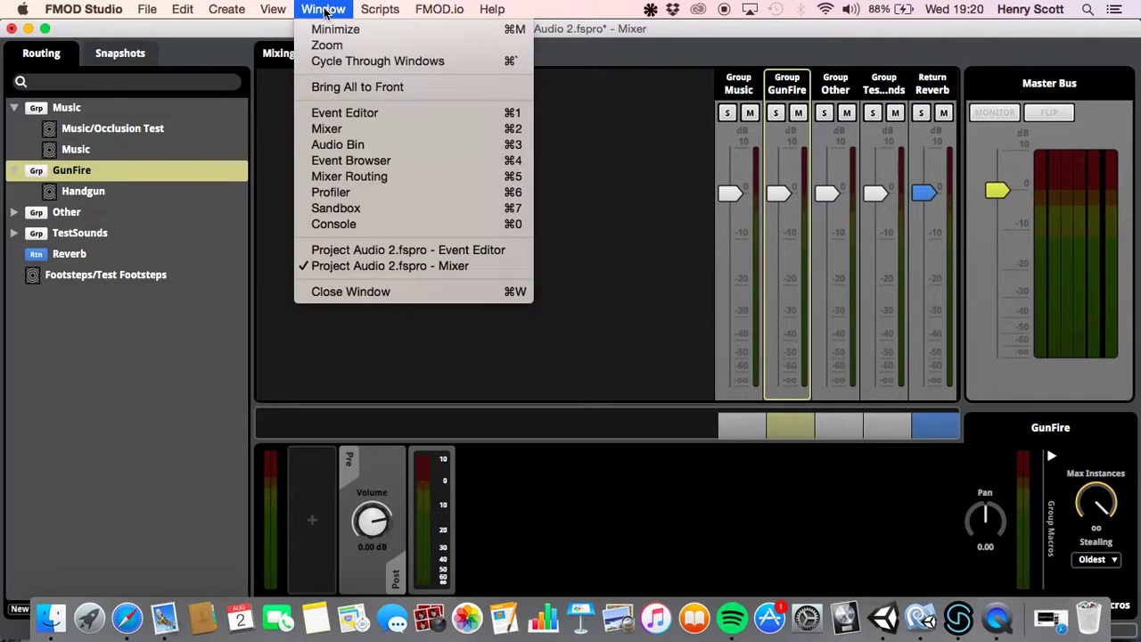
left_click(361, 115)
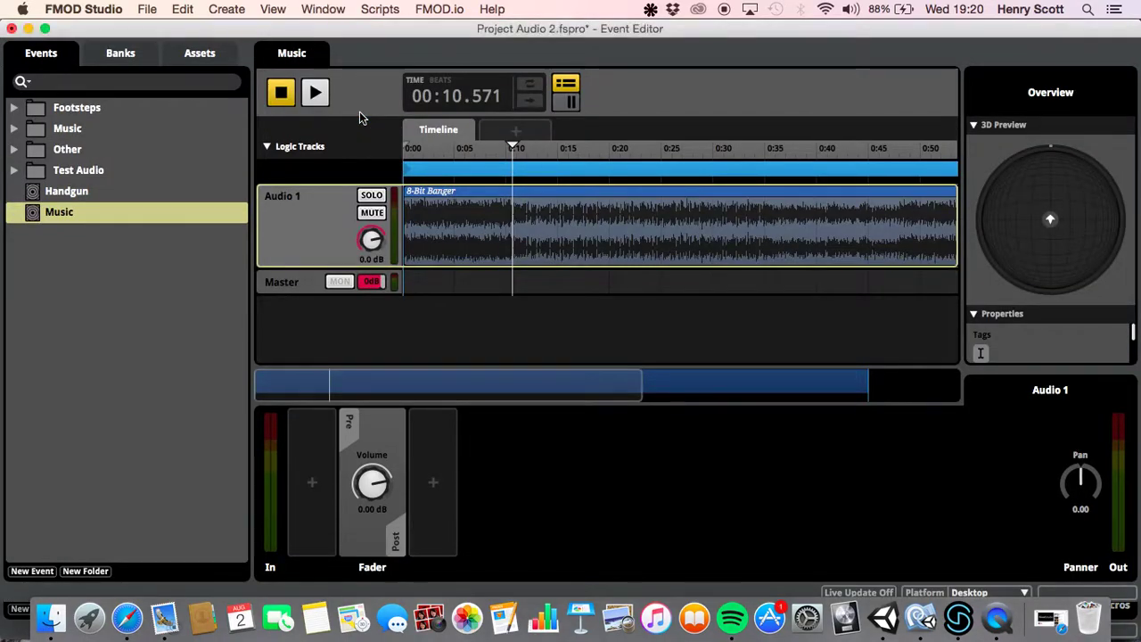
left_click_drag(510, 149, 330, 145)
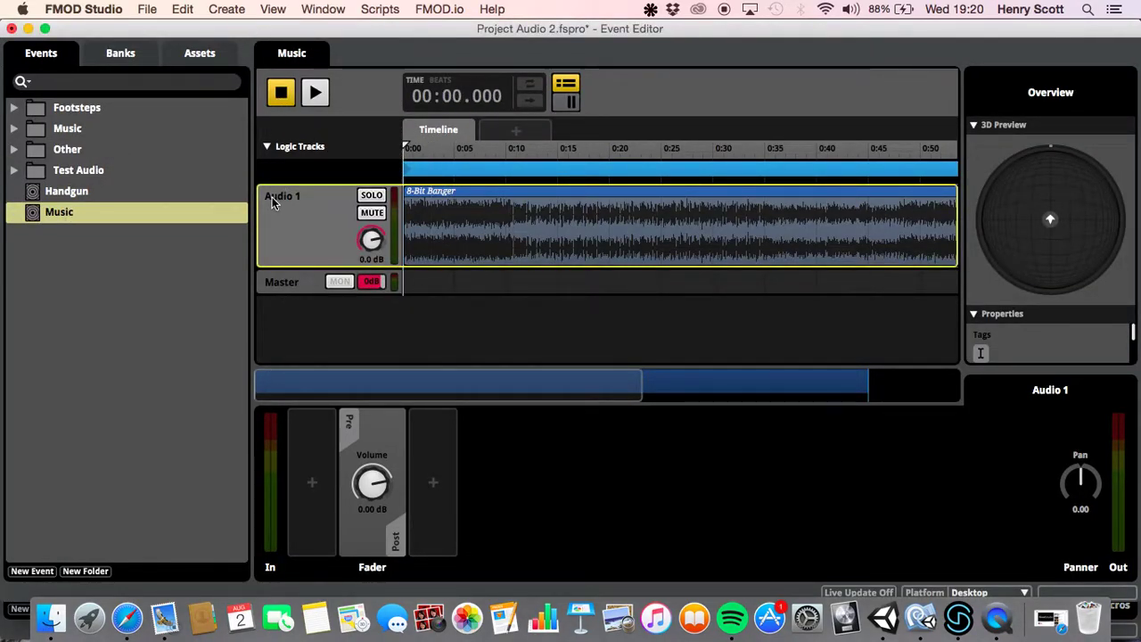
left_click(316, 92)
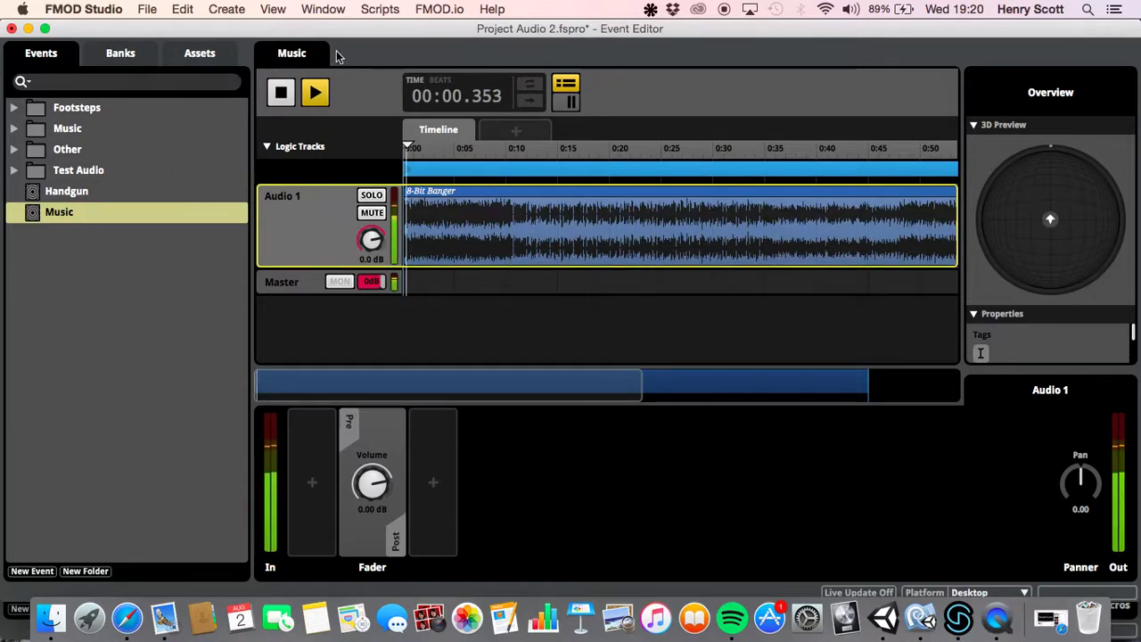
Fire the Handgun event several times over the music from a second Event Editor, then stop Music
left_click(323, 10)
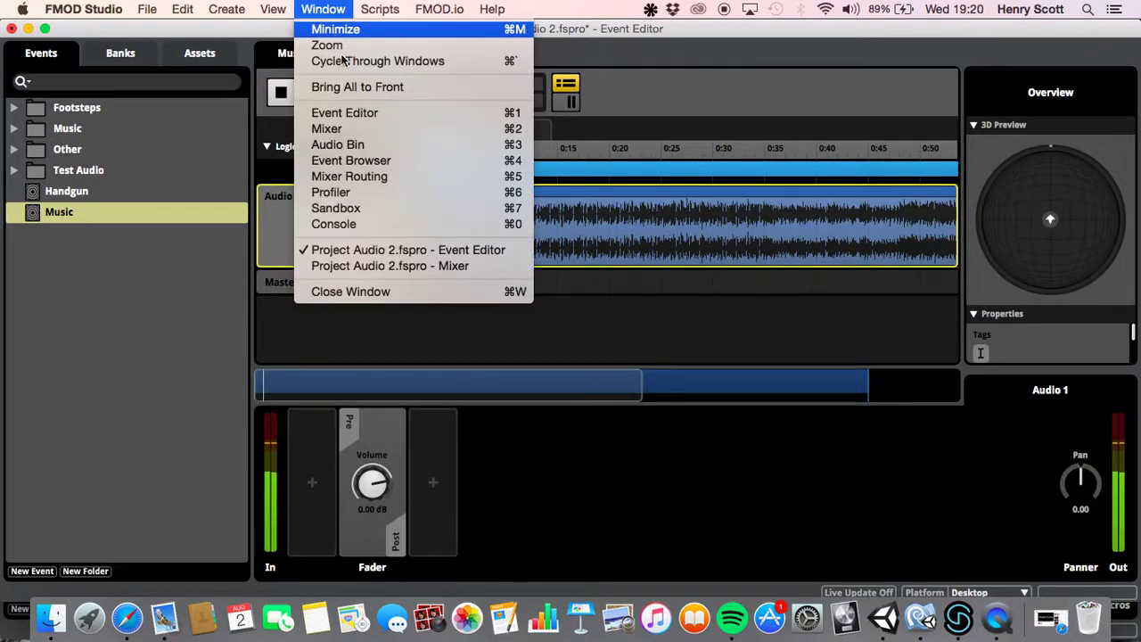
left_click(352, 113)
left_click(70, 192)
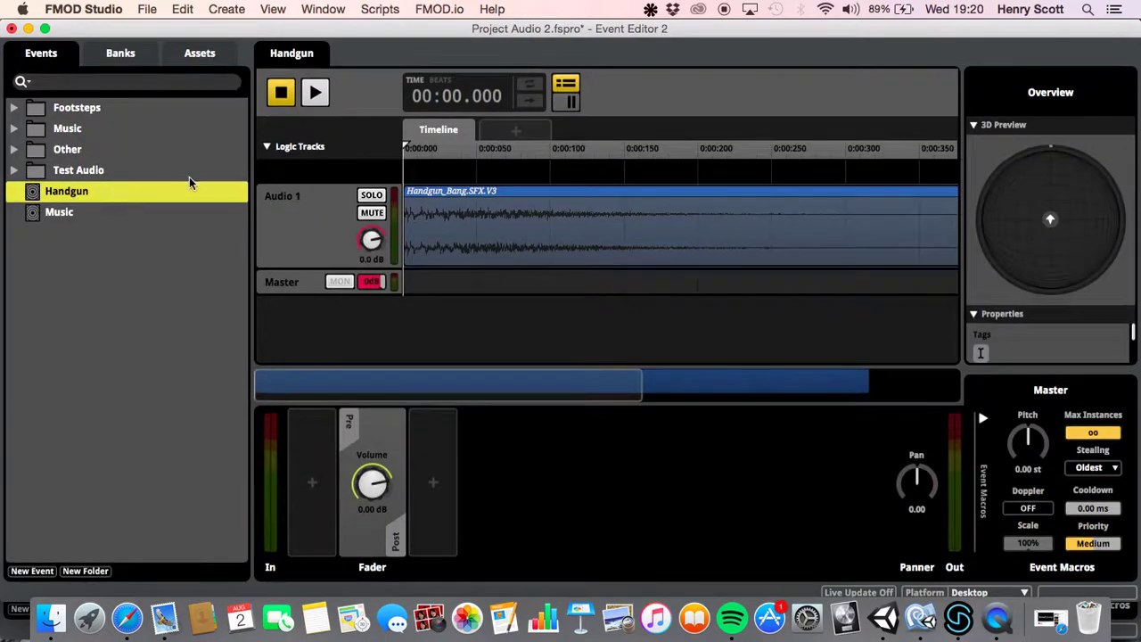
left_click(315, 93)
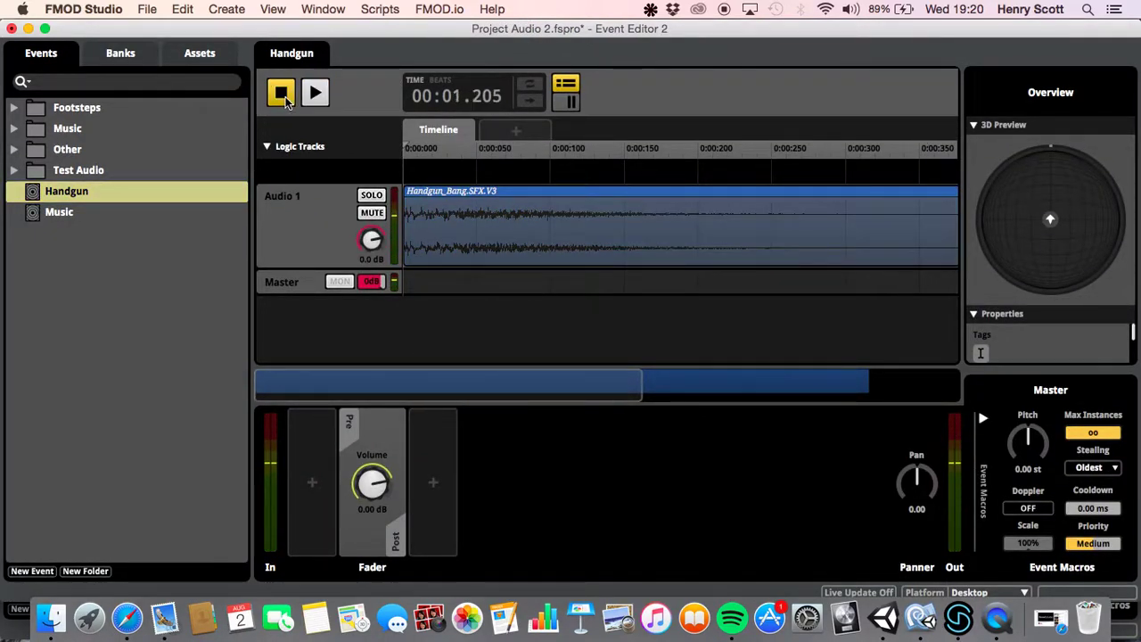
left_click(283, 96)
left_click(317, 94)
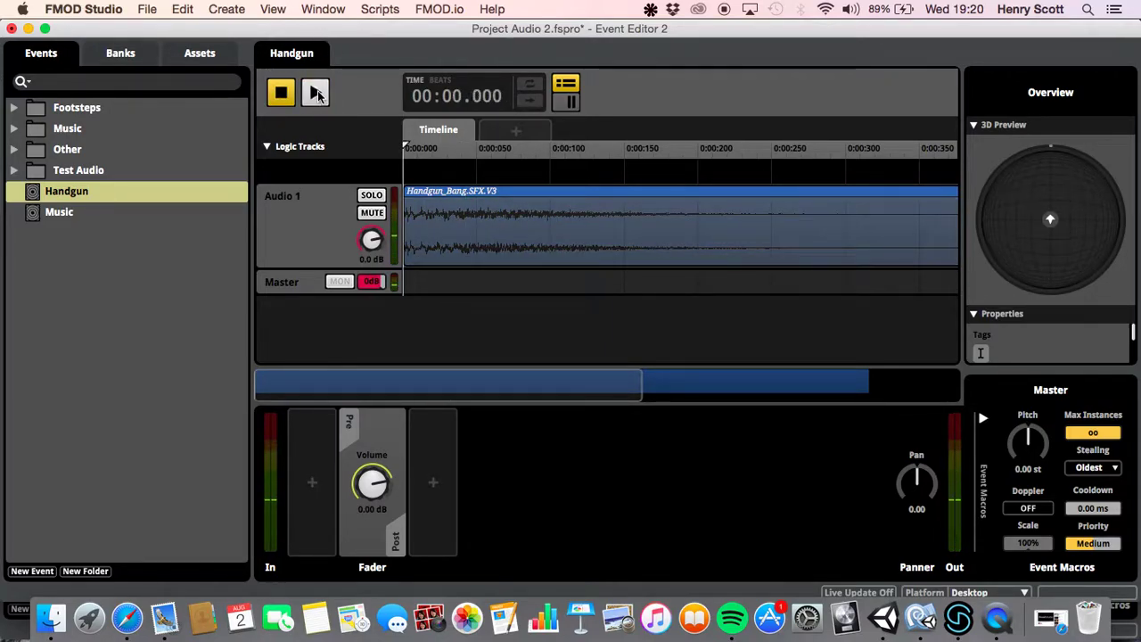
left_click(314, 92)
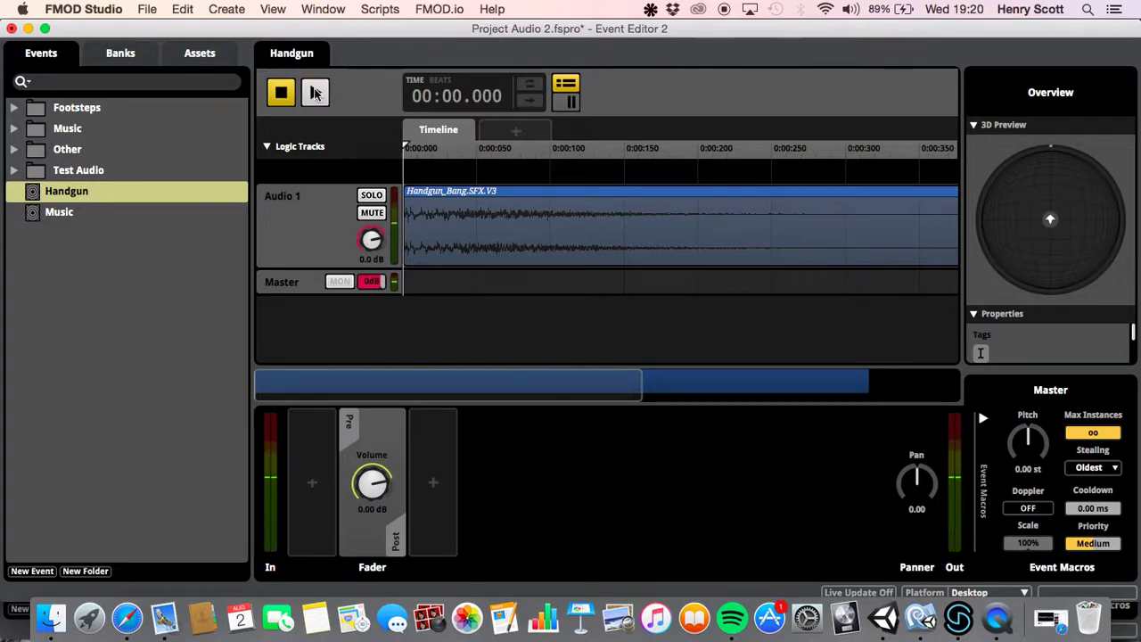
left_click(11, 29)
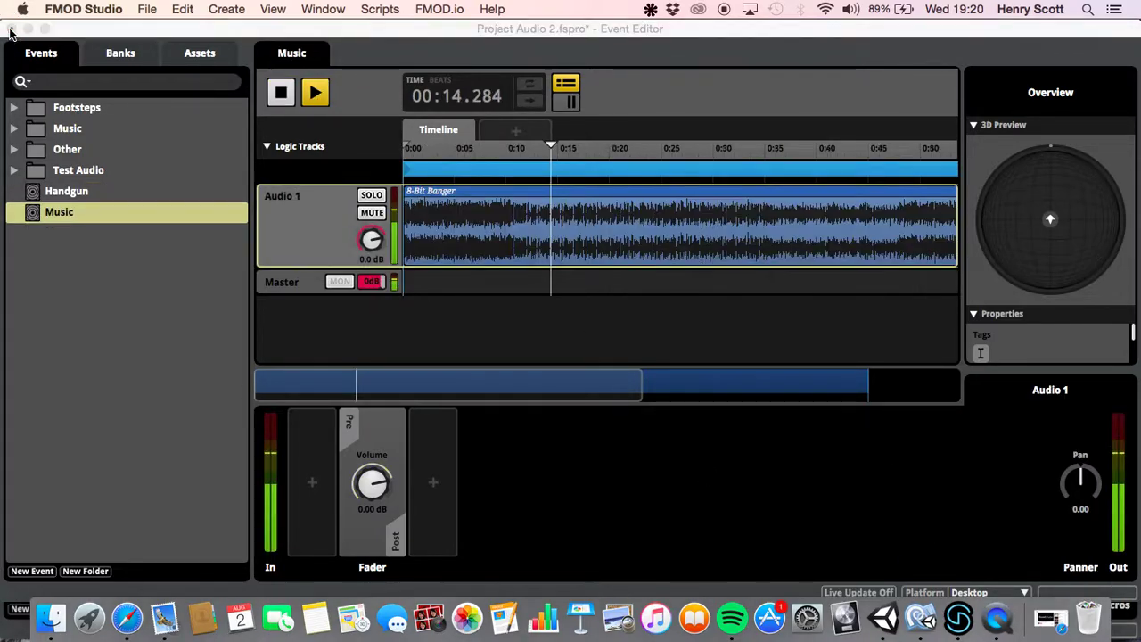
left_click(280, 92)
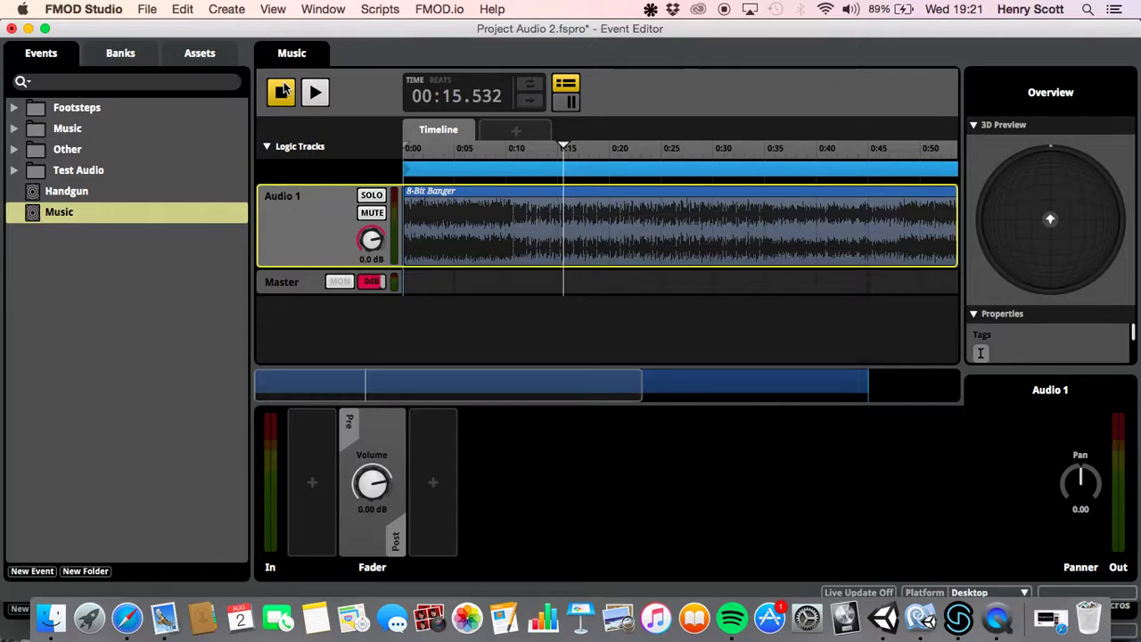
Build the FMOD banks from the File menu
left_click(148, 9)
left_click(147, 9)
left_click(147, 9)
left_click(172, 189)
Play the Unity scene, walk the player onto the beige floor with W, then stop play mode
left_click(882, 624)
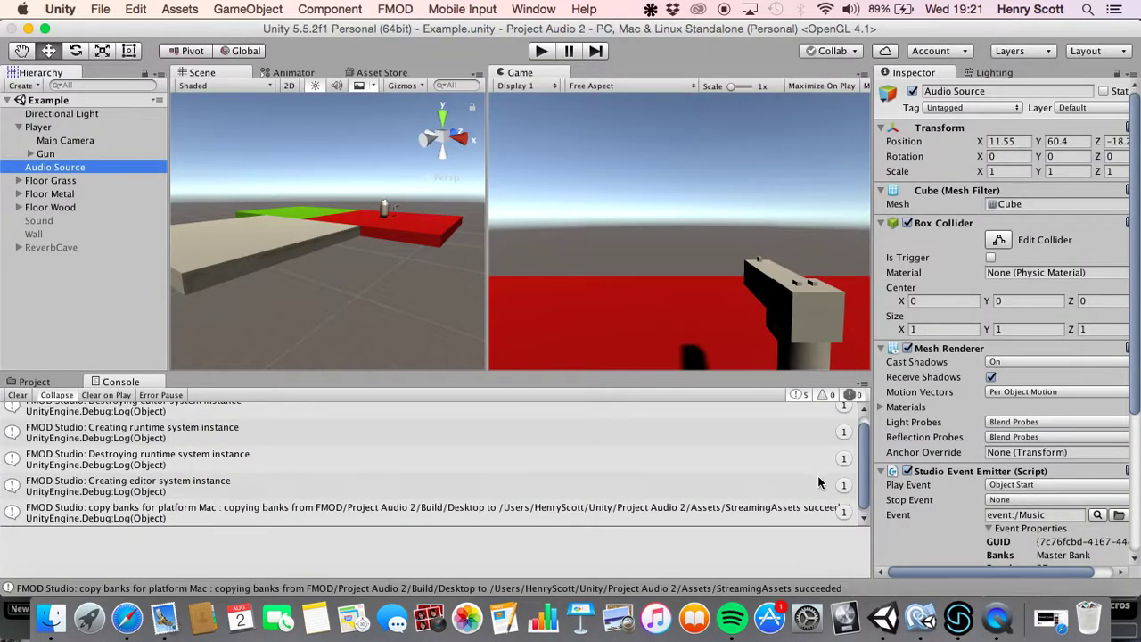
left_click(541, 51)
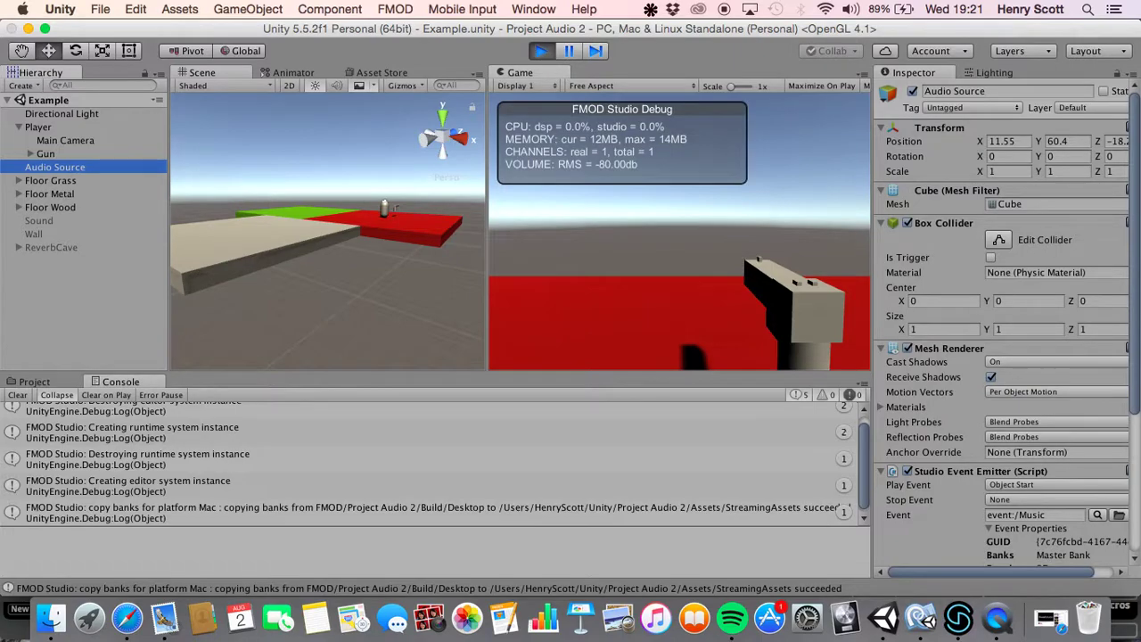
key("w")
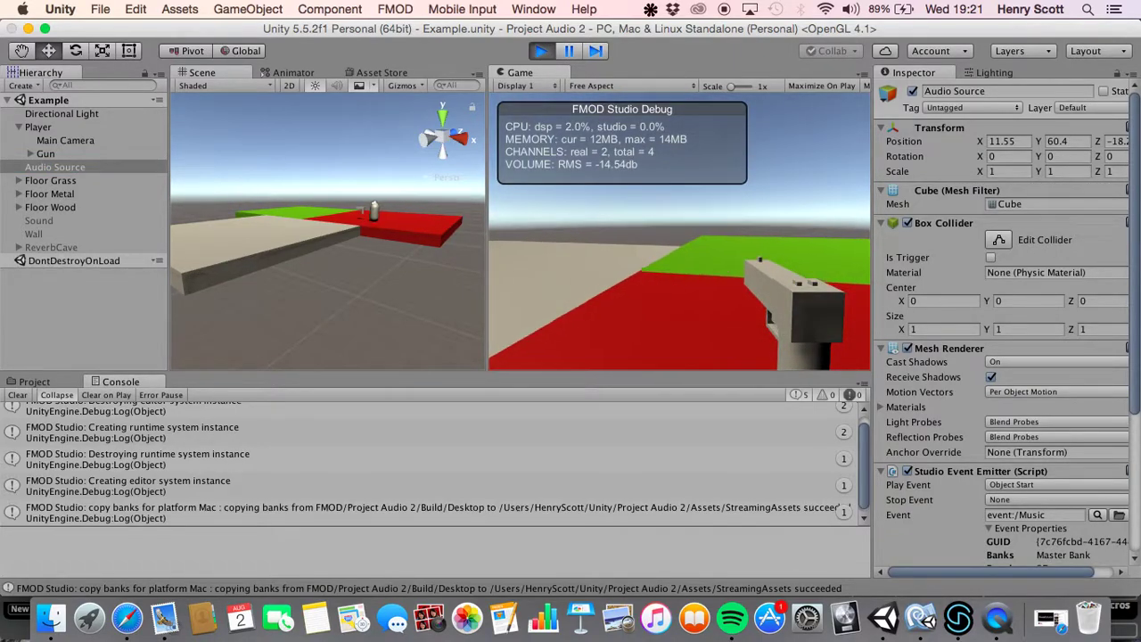
key("w")
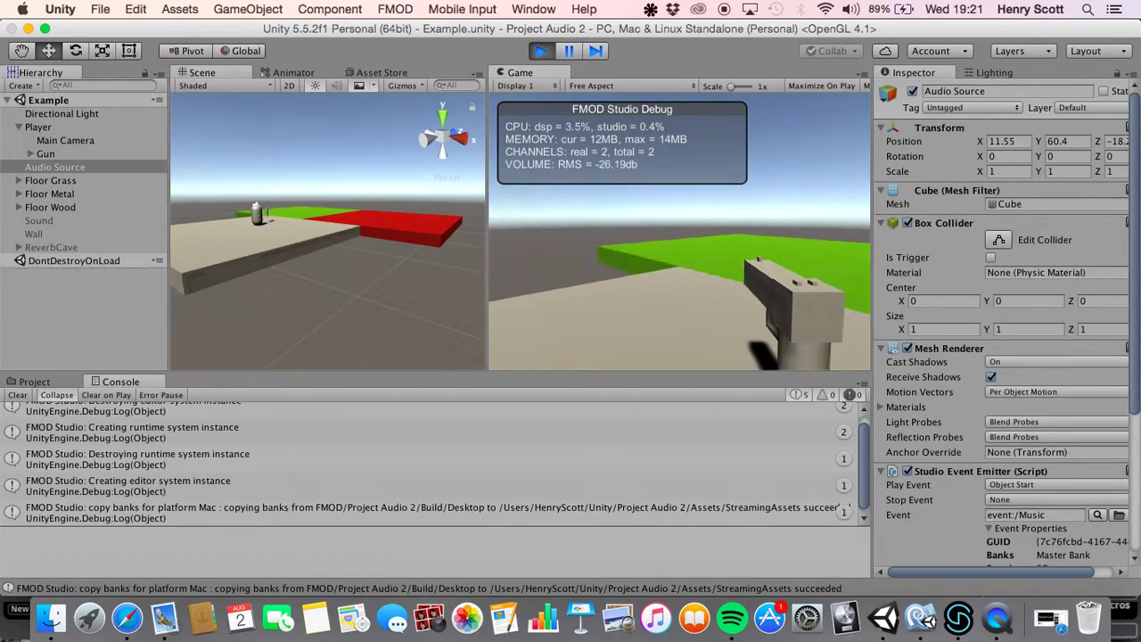
key("w")
key("w")
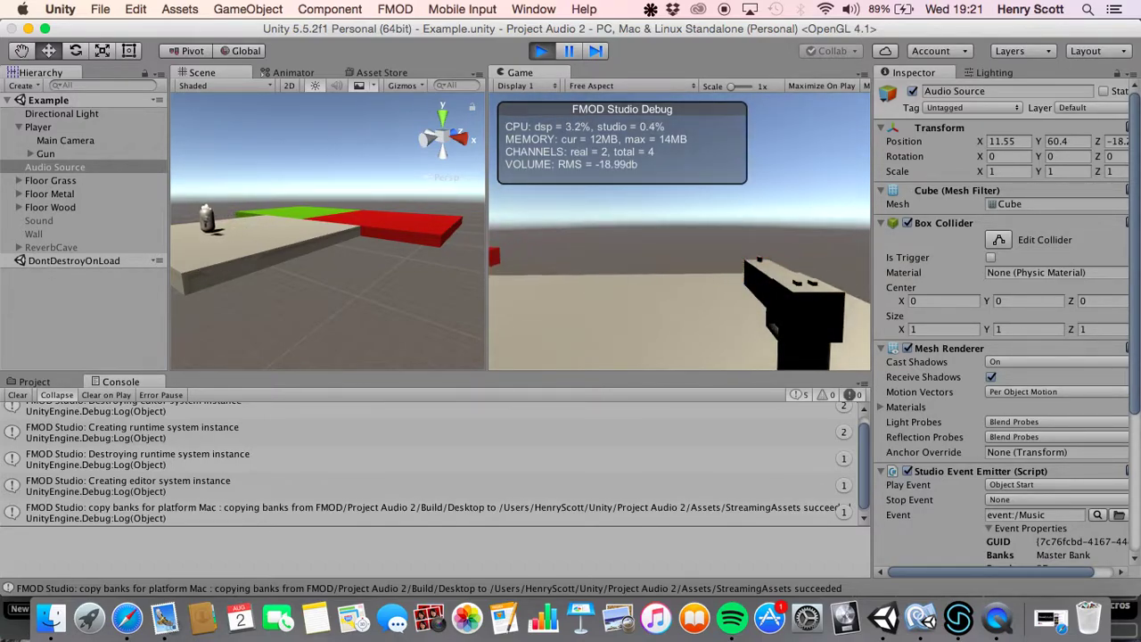
key("w")
key("w")
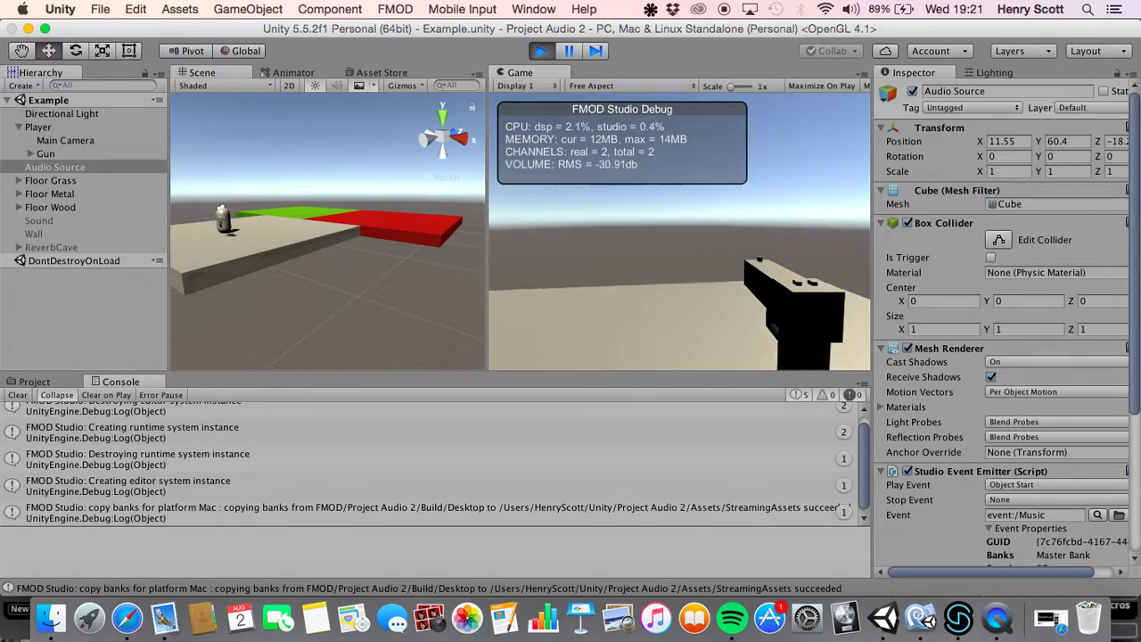
left_click(541, 50)
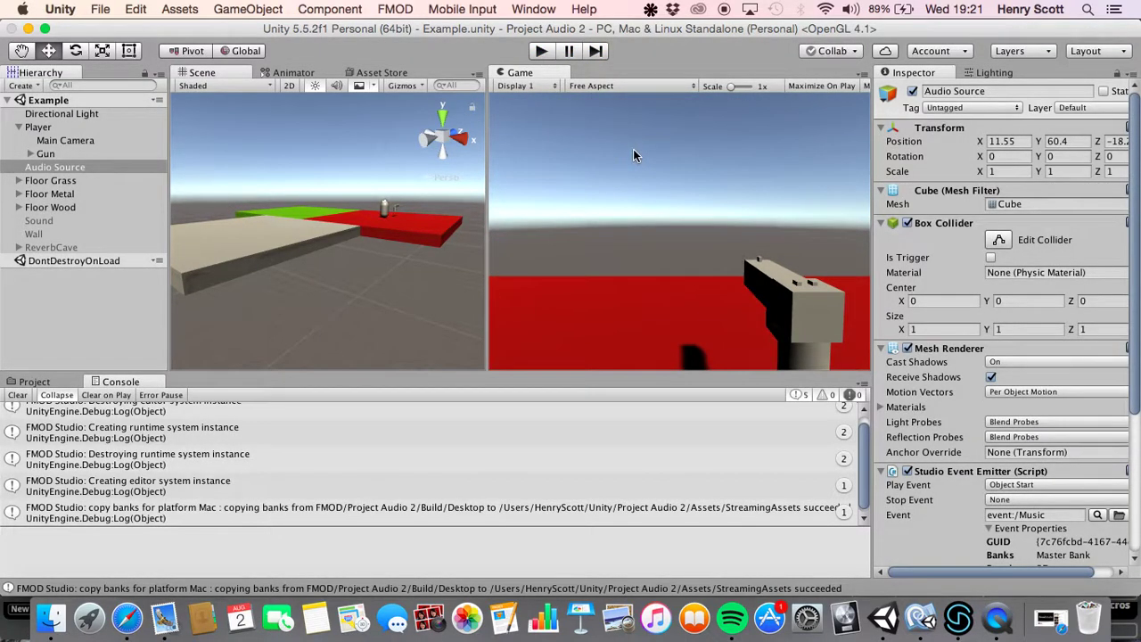